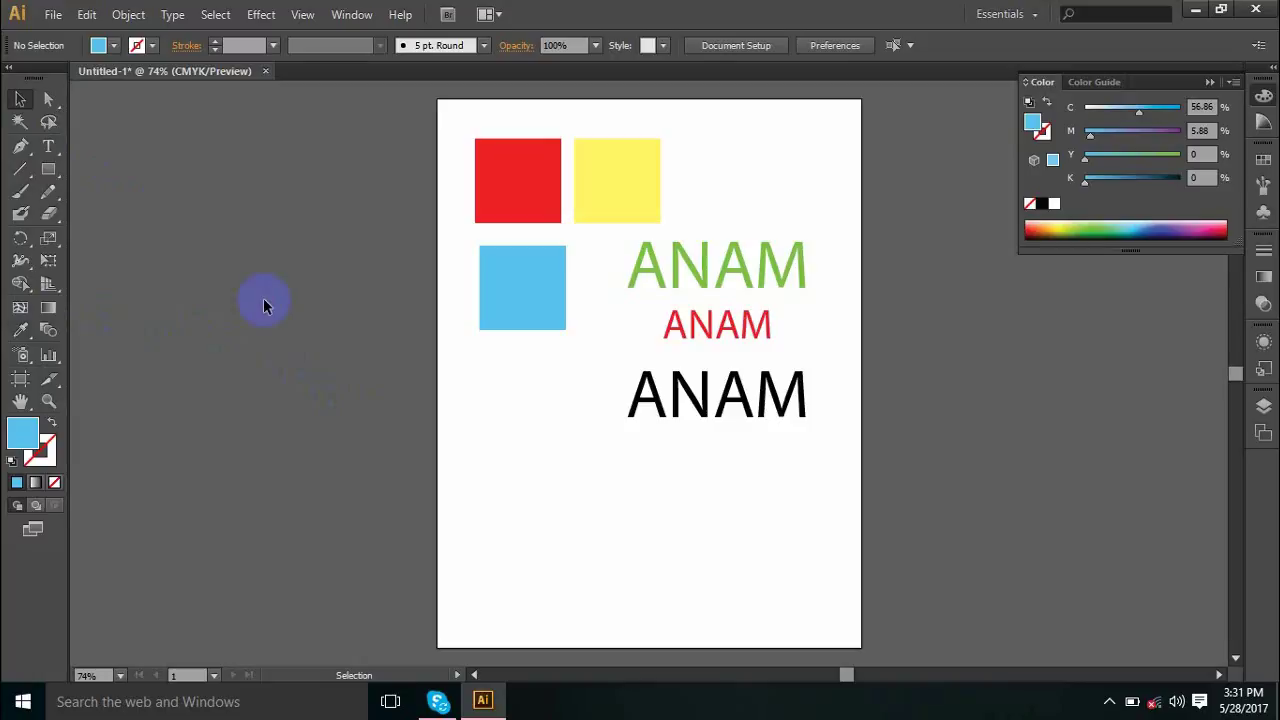
- Recolour the red square with the yellow square's fill using the Eyedropper
{"action": "left_click", "coordinate": [503, 183]}
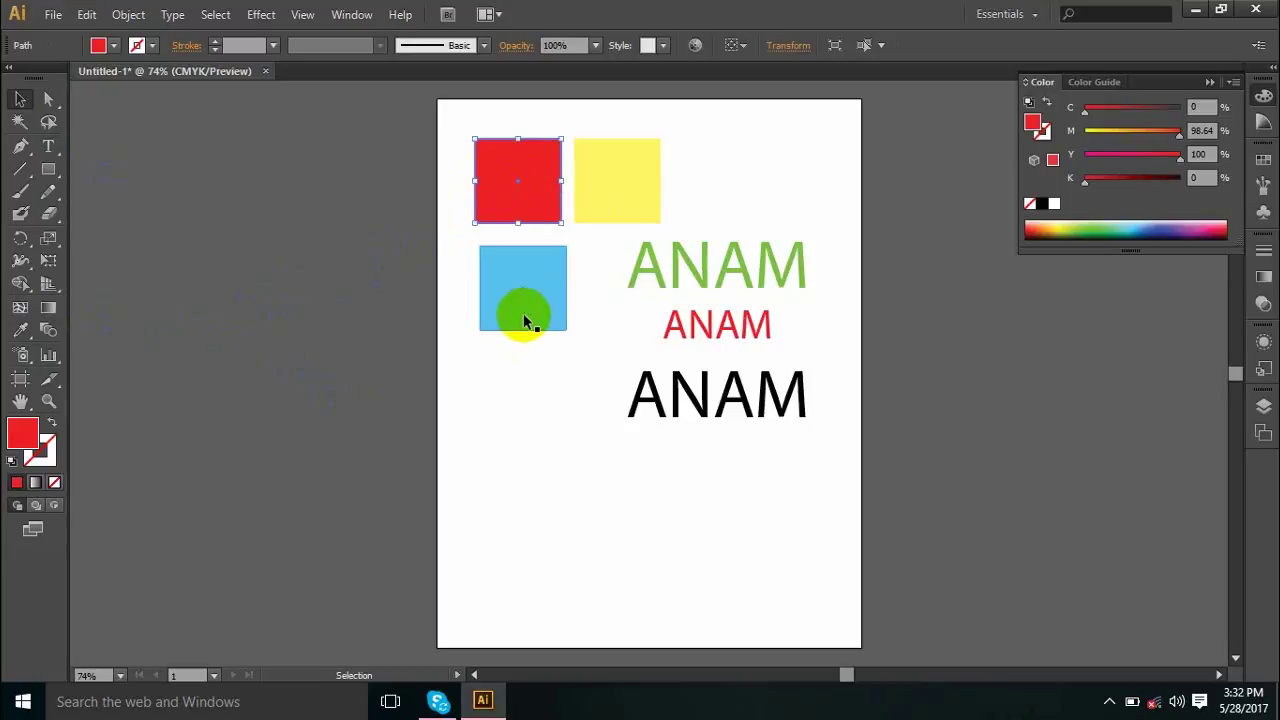
{"action": "left_click", "coordinate": [20, 332]}
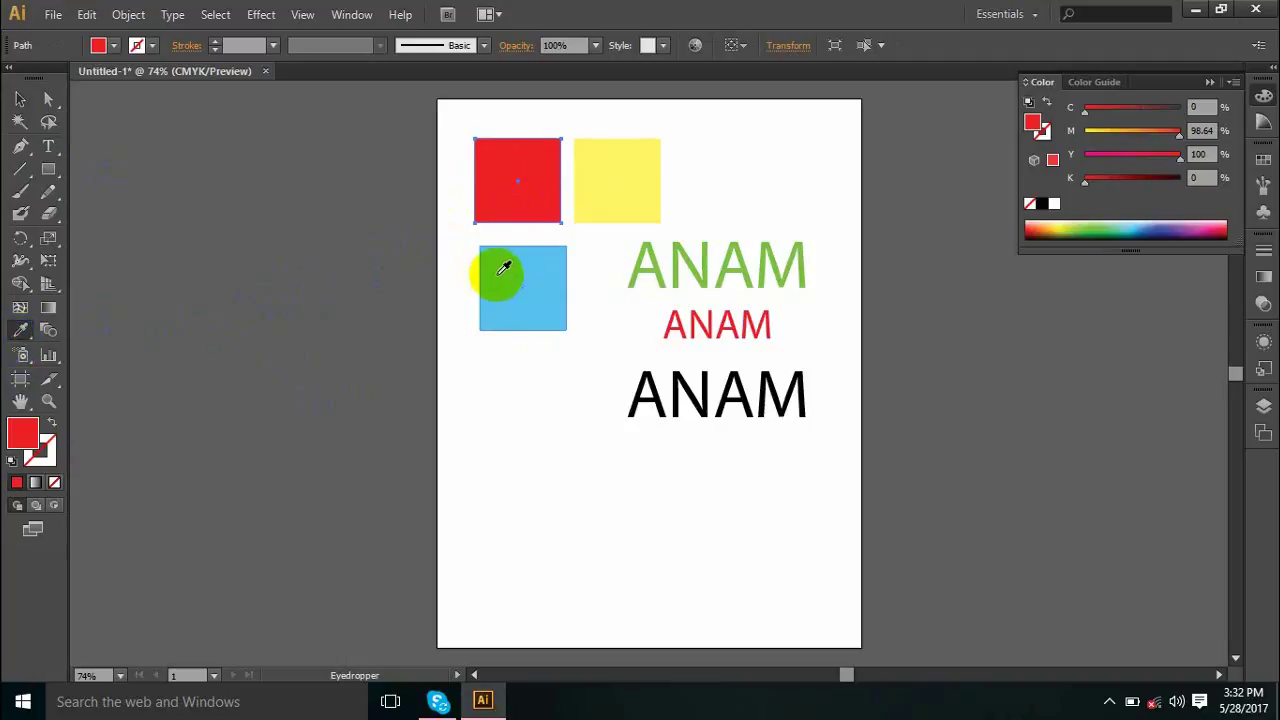
{"action": "left_click", "coordinate": [495, 188]}
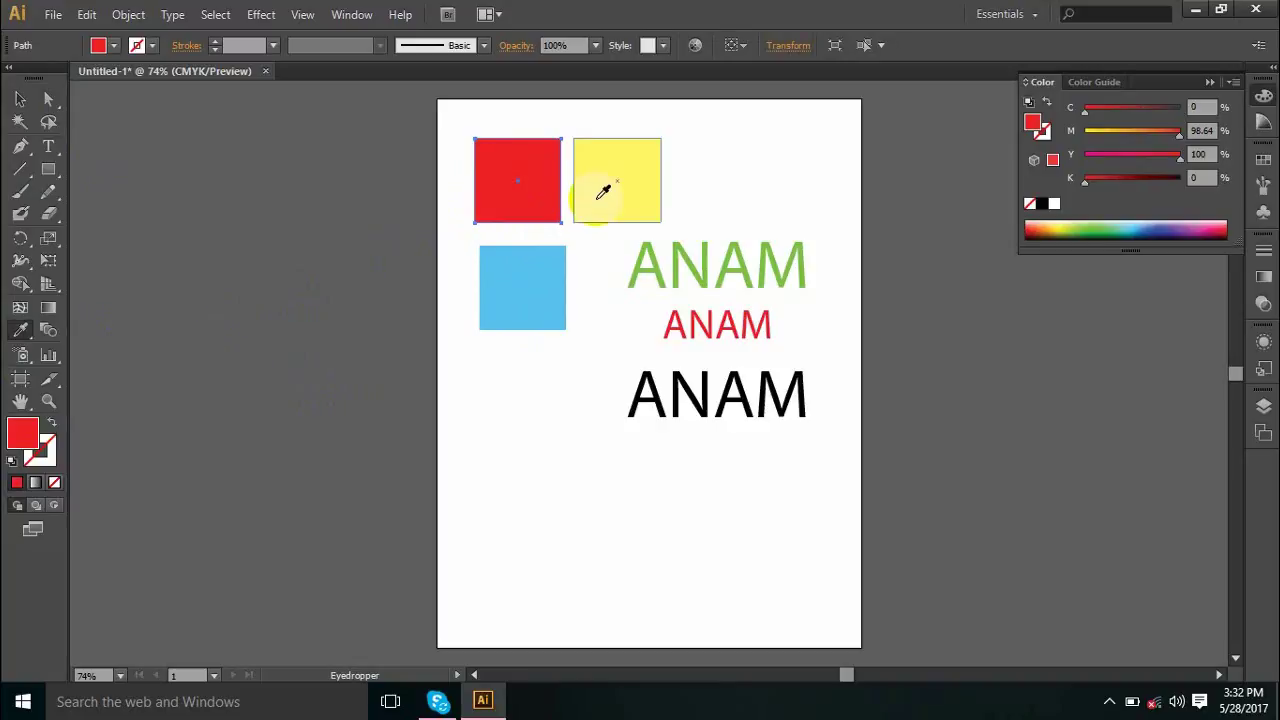
{"action": "left_click", "coordinate": [552, 191]}
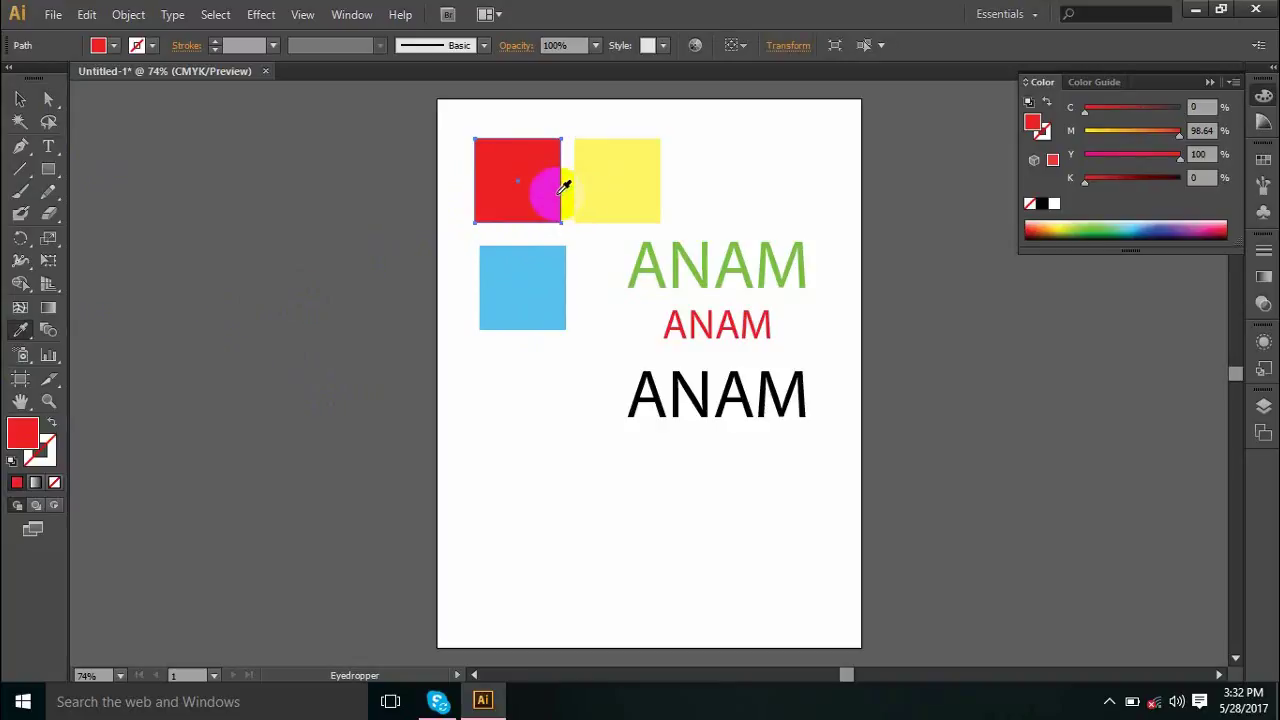
{"action": "left_click", "coordinate": [616, 186]}
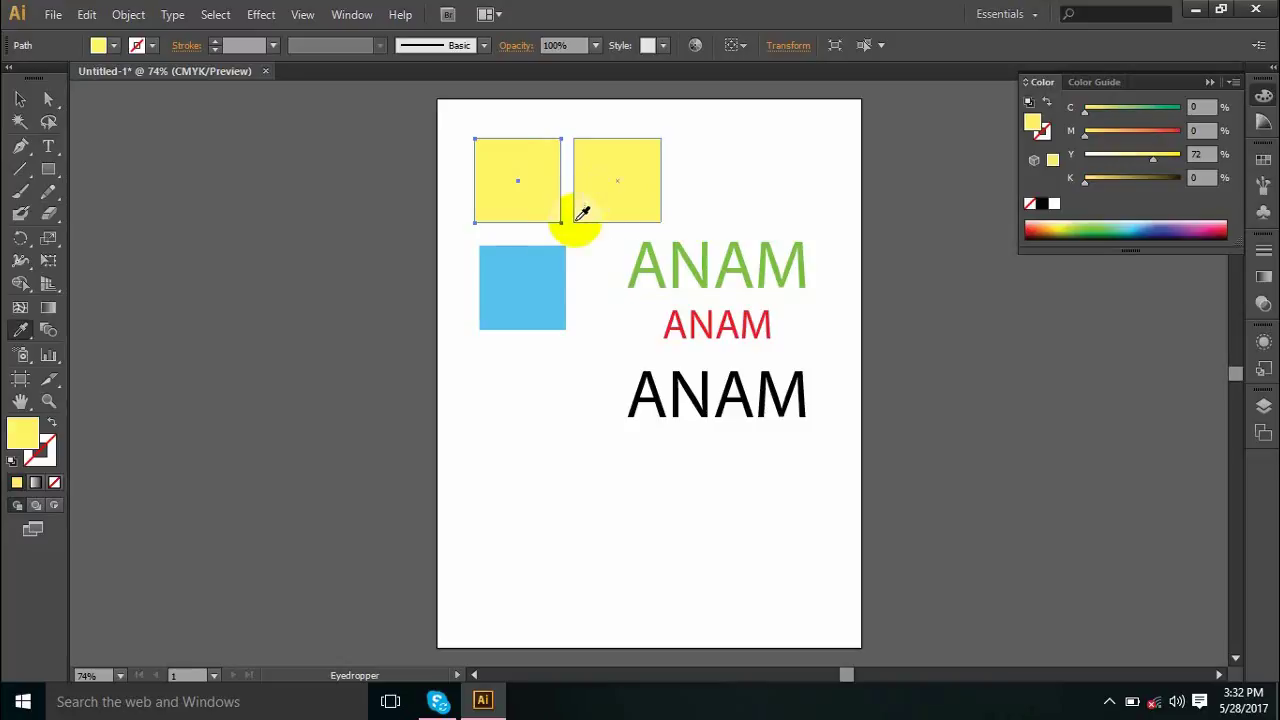
- Sample the blue square, the green, red and black texts and the grey canvas with the Eyedropper onto the selected square
{"action": "left_click", "coordinate": [557, 266]}
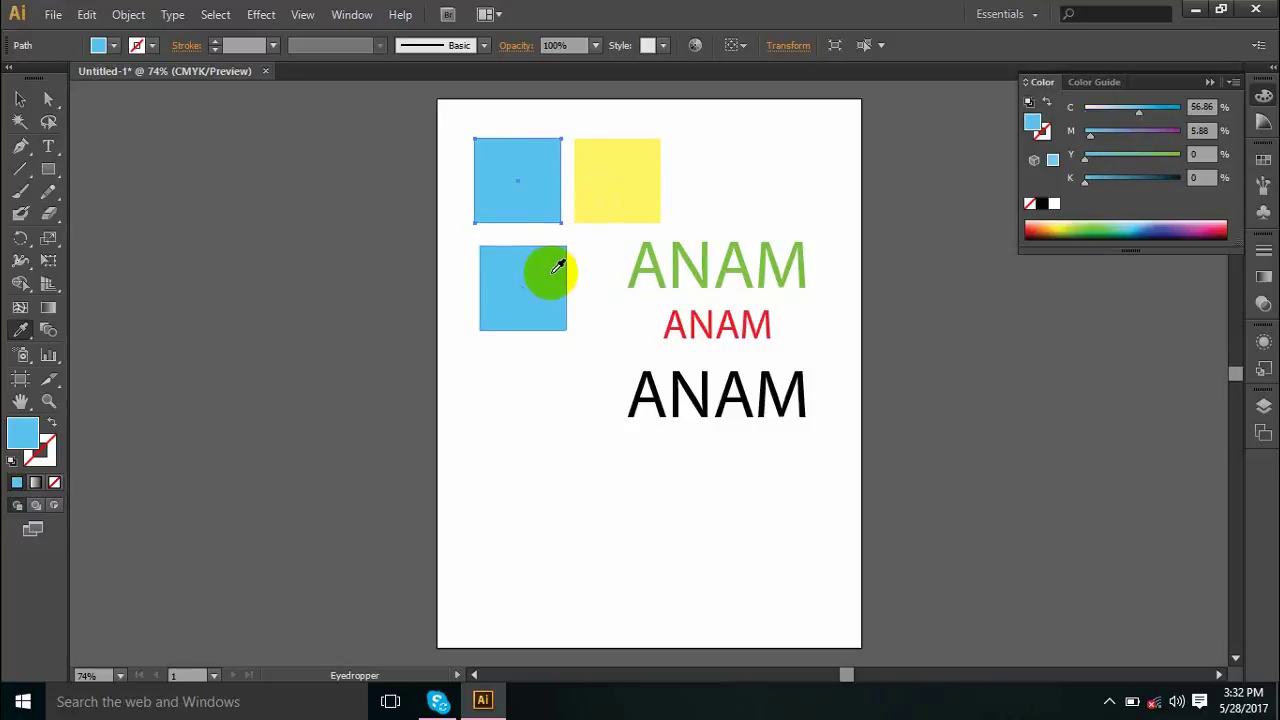
{"action": "left_click", "coordinate": [690, 253]}
{"action": "left_click", "coordinate": [736, 325]}
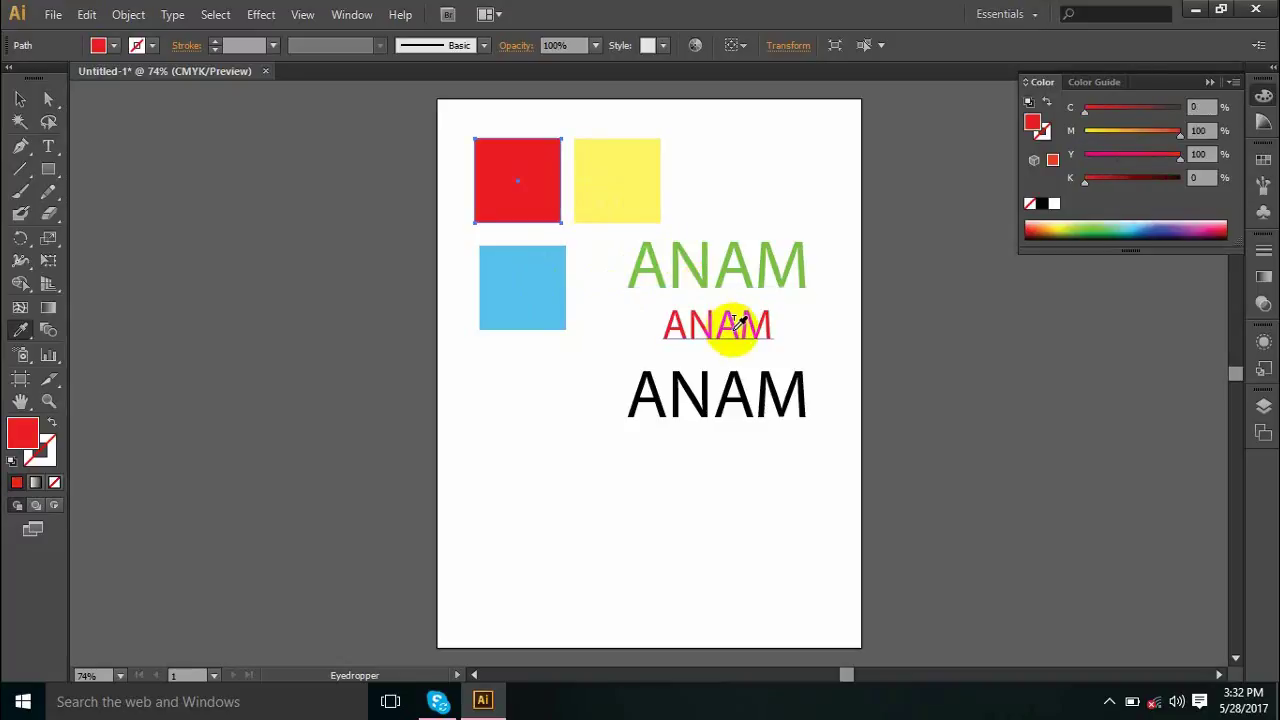
{"action": "left_click", "coordinate": [742, 386]}
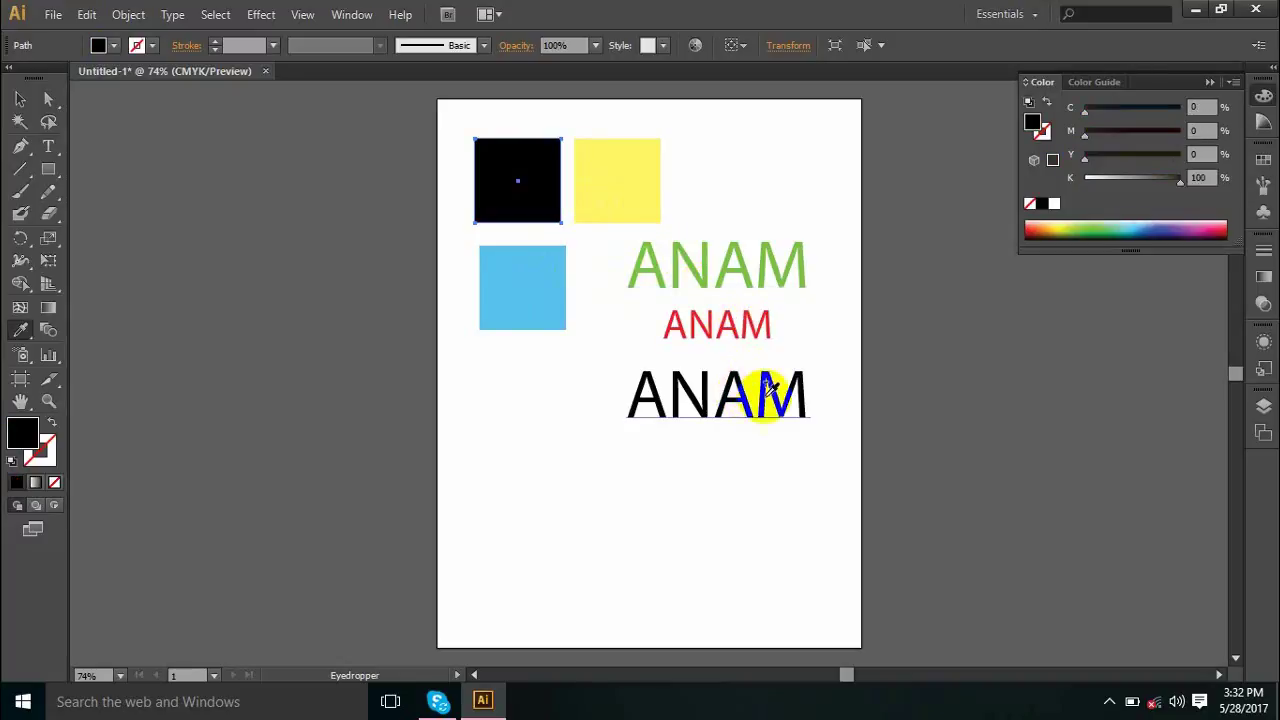
{"action": "left_click", "coordinate": [974, 432]}
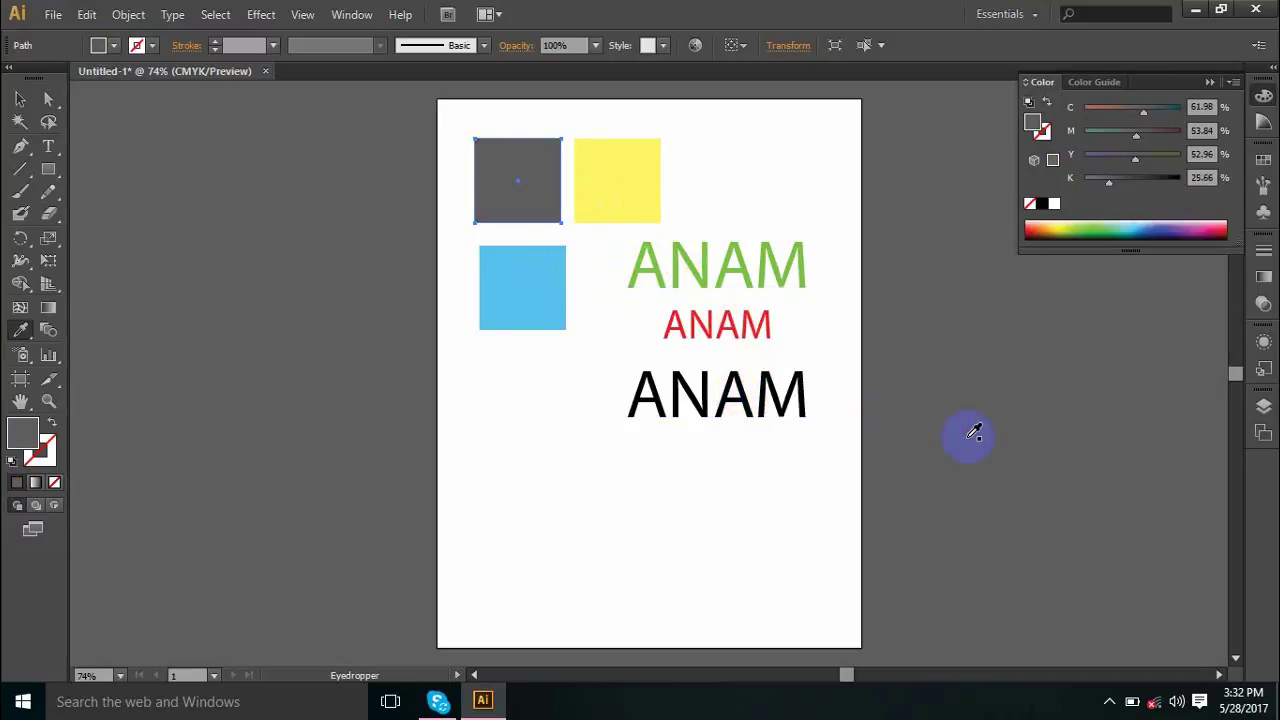
- Recolour the selected square with the small text's red using the Eyedropper, and deselect it
{"action": "left_click", "coordinate": [518, 256]}
{"action": "left_click", "coordinate": [708, 322]}
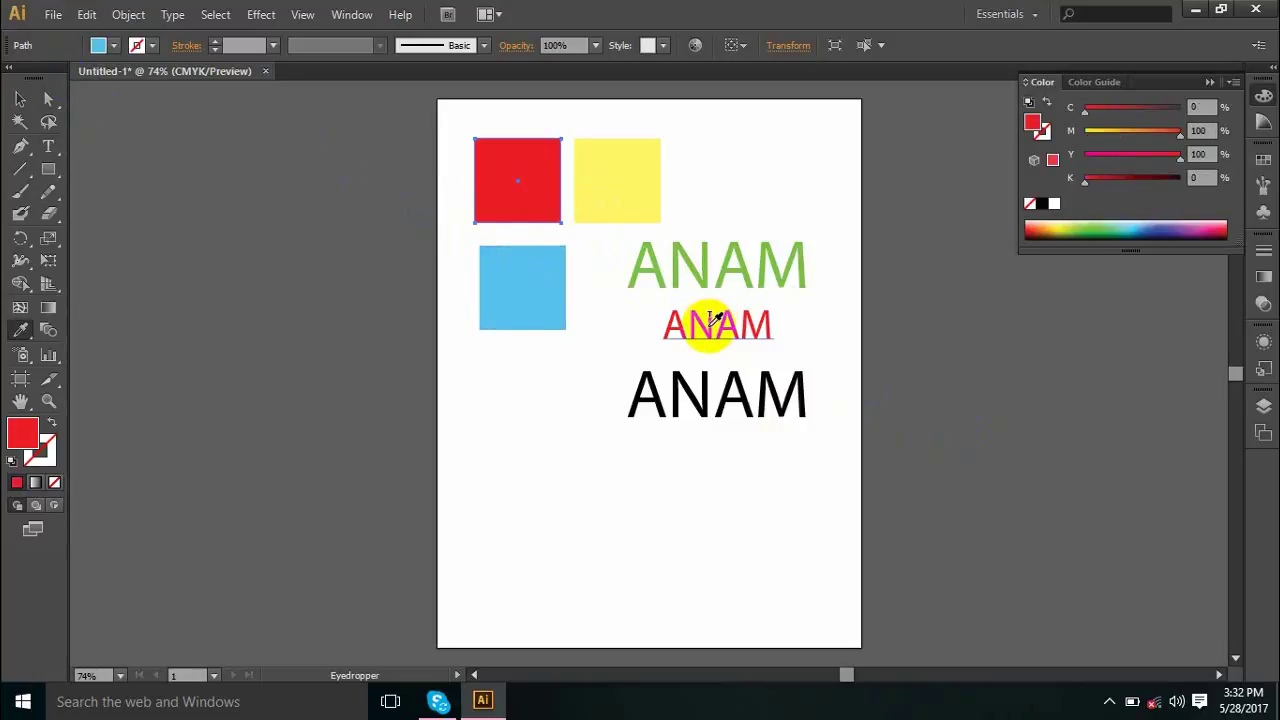
{"action": "left_click", "coordinate": [40, 100]}
{"action": "left_click", "coordinate": [21, 99]}
{"action": "left_click", "coordinate": [229, 223]}
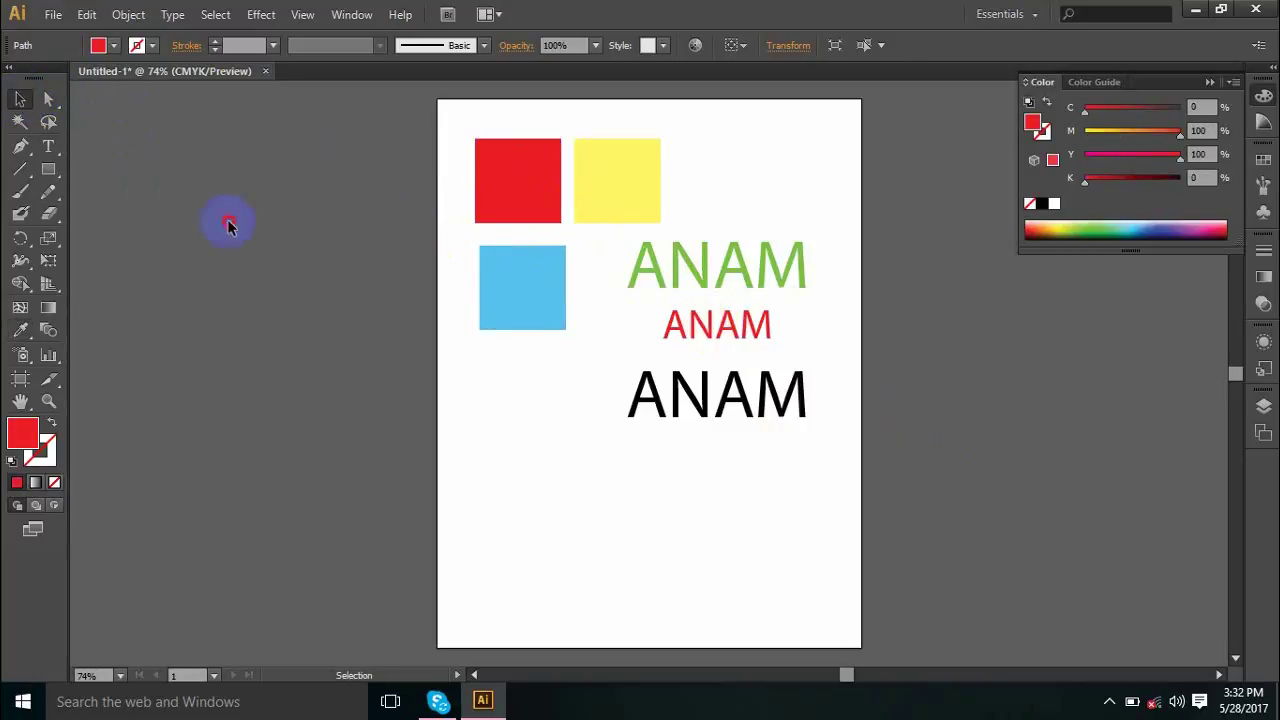
- Apply the black text's formatting and finally the small red text's formatting to the green text with the Eyedropper, and deselect it
{"action": "left_click", "coordinate": [750, 275]}
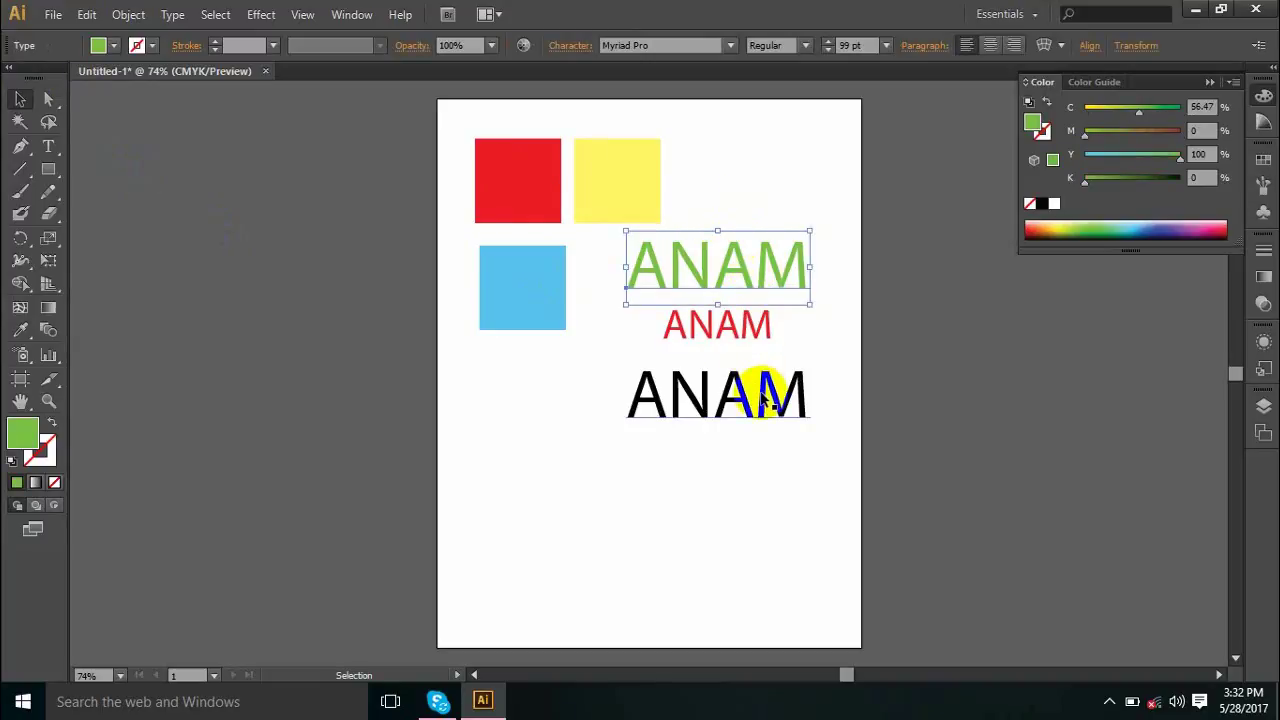
{"action": "left_click", "coordinate": [20, 330]}
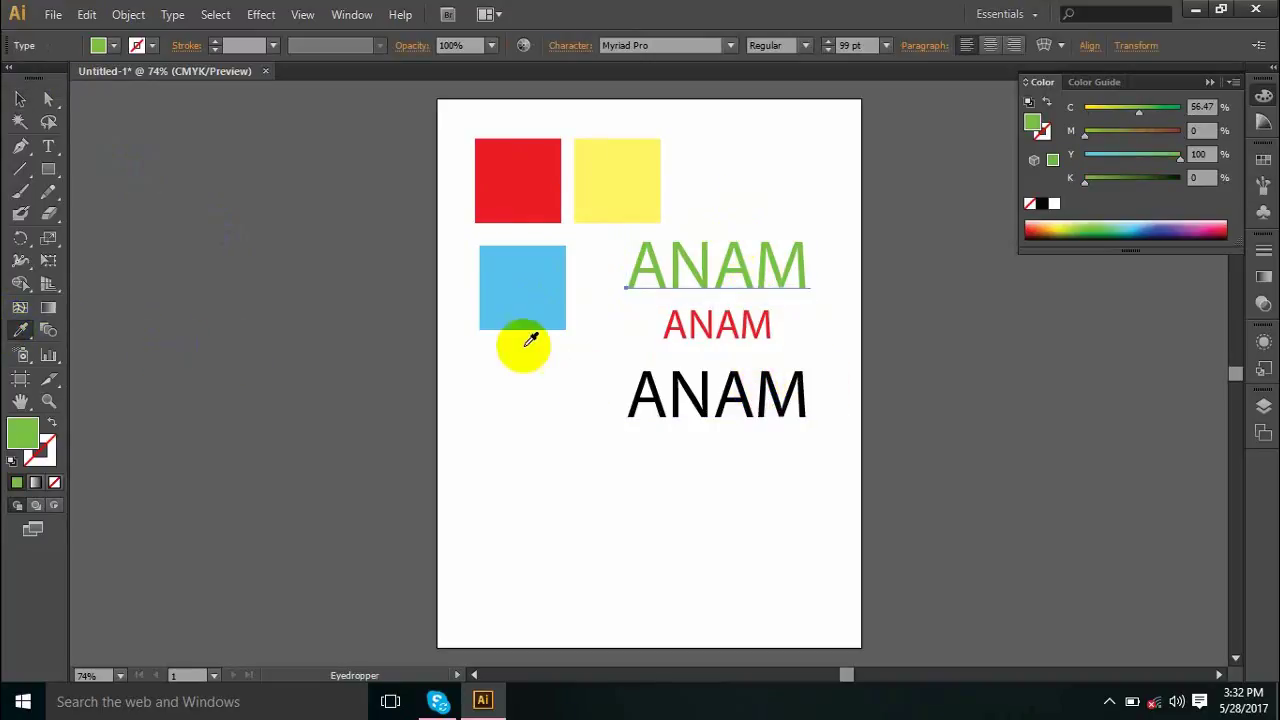
{"action": "left_click", "coordinate": [750, 392]}
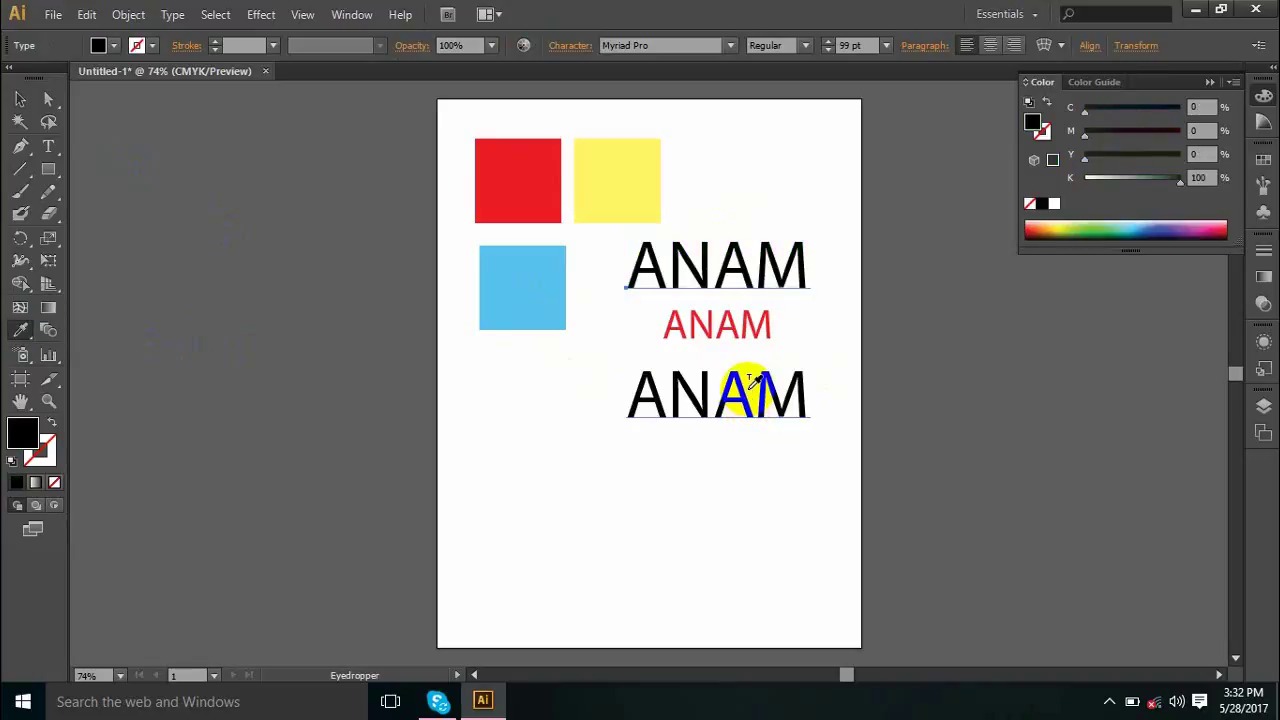
{"action": "left_click", "coordinate": [750, 322]}
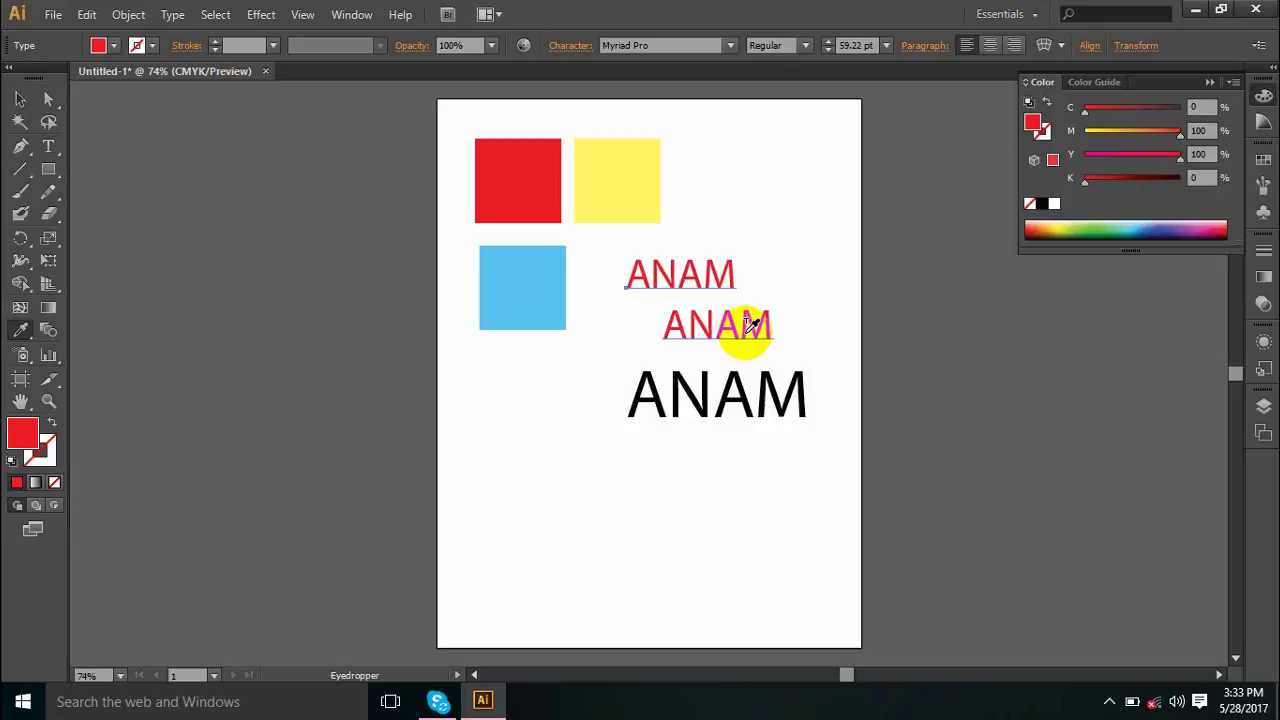
{"action": "left_click", "coordinate": [20, 99]}
{"action": "left_click", "coordinate": [383, 170]}
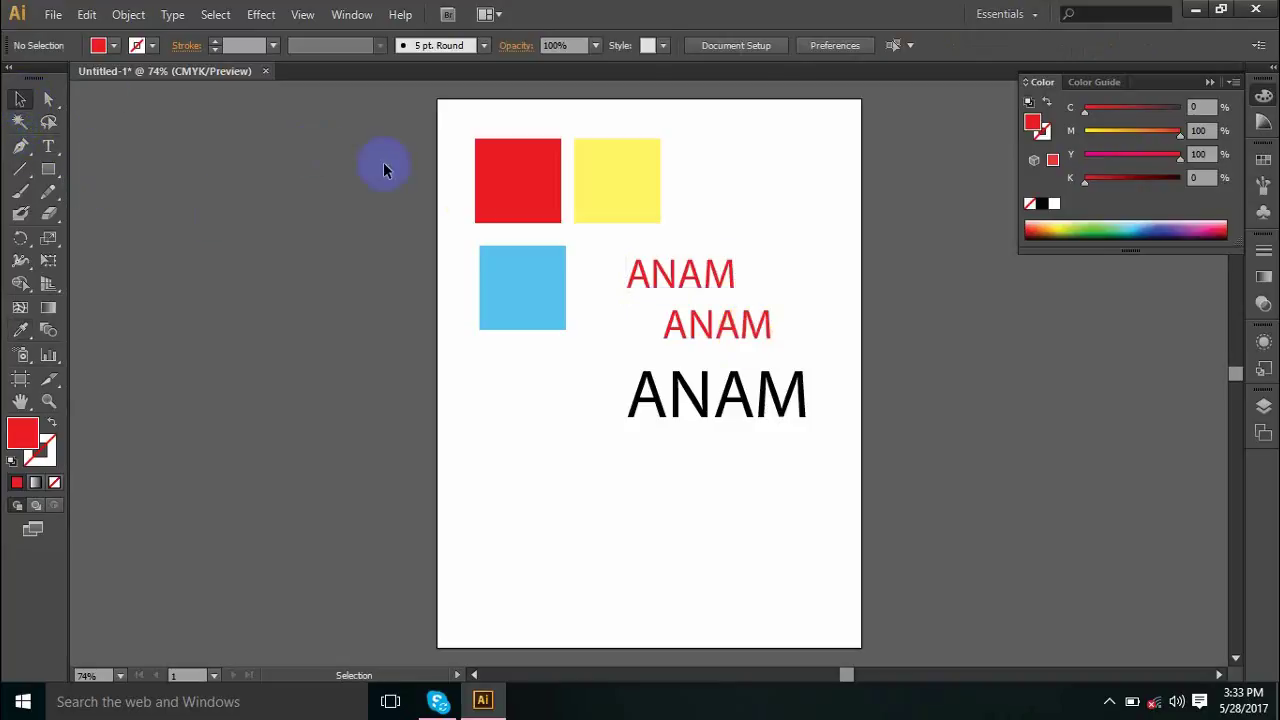
{"action": "left_click", "coordinate": [497, 189]}
{"action": "left_click", "coordinate": [540, 306]}
{"action": "left_click", "coordinate": [631, 274]}
{"action": "left_click", "coordinate": [703, 340]}
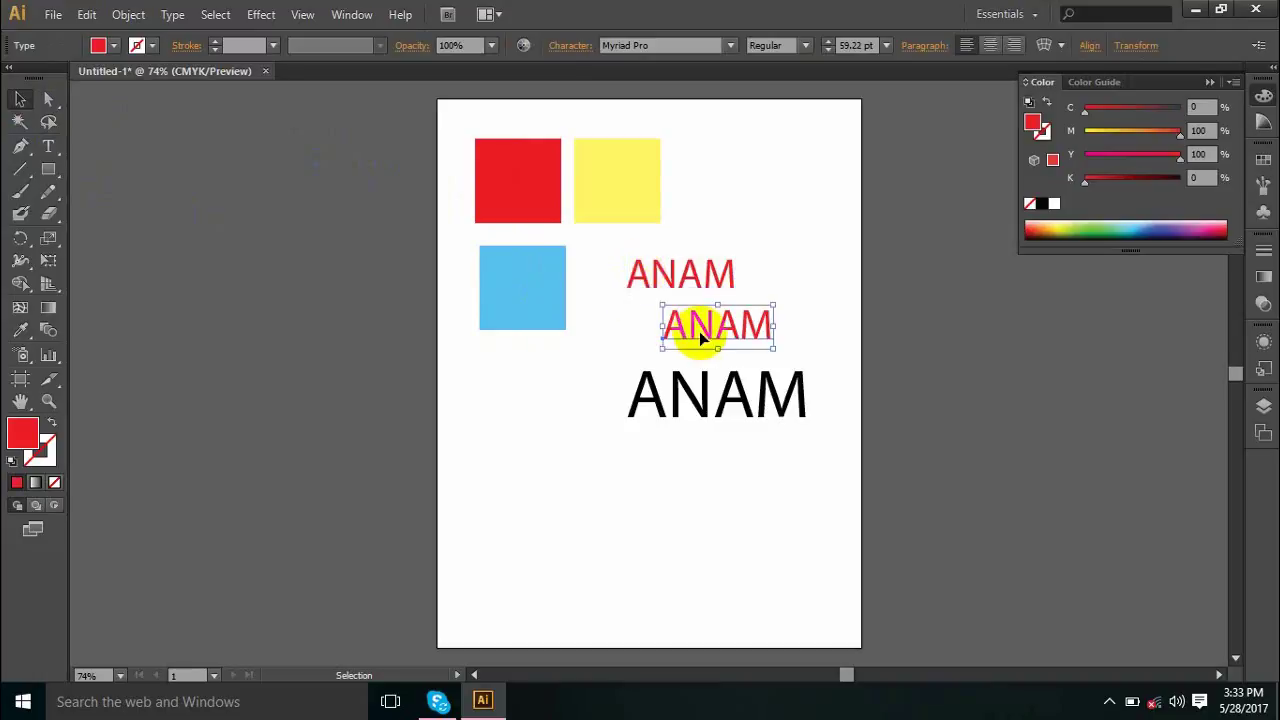
{"action": "left_click", "coordinate": [48, 330]}
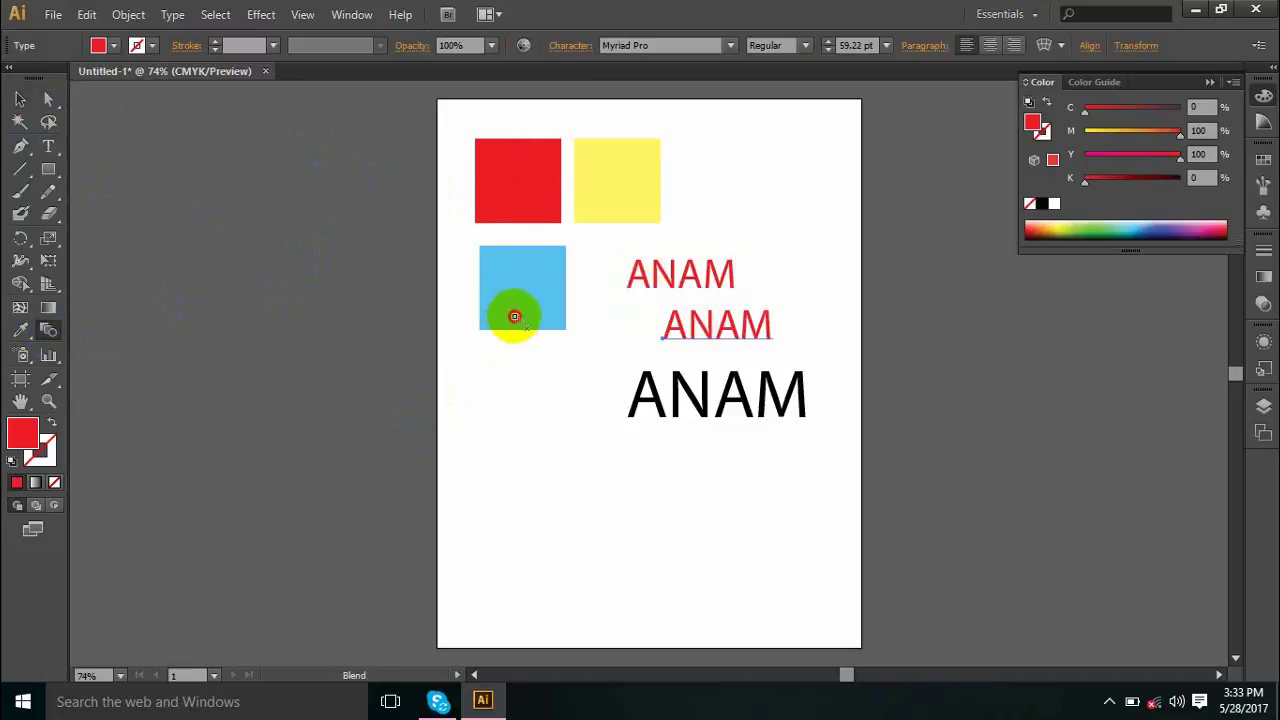
{"action": "left_click", "coordinate": [20, 99]}
{"action": "left_click", "coordinate": [533, 287]}
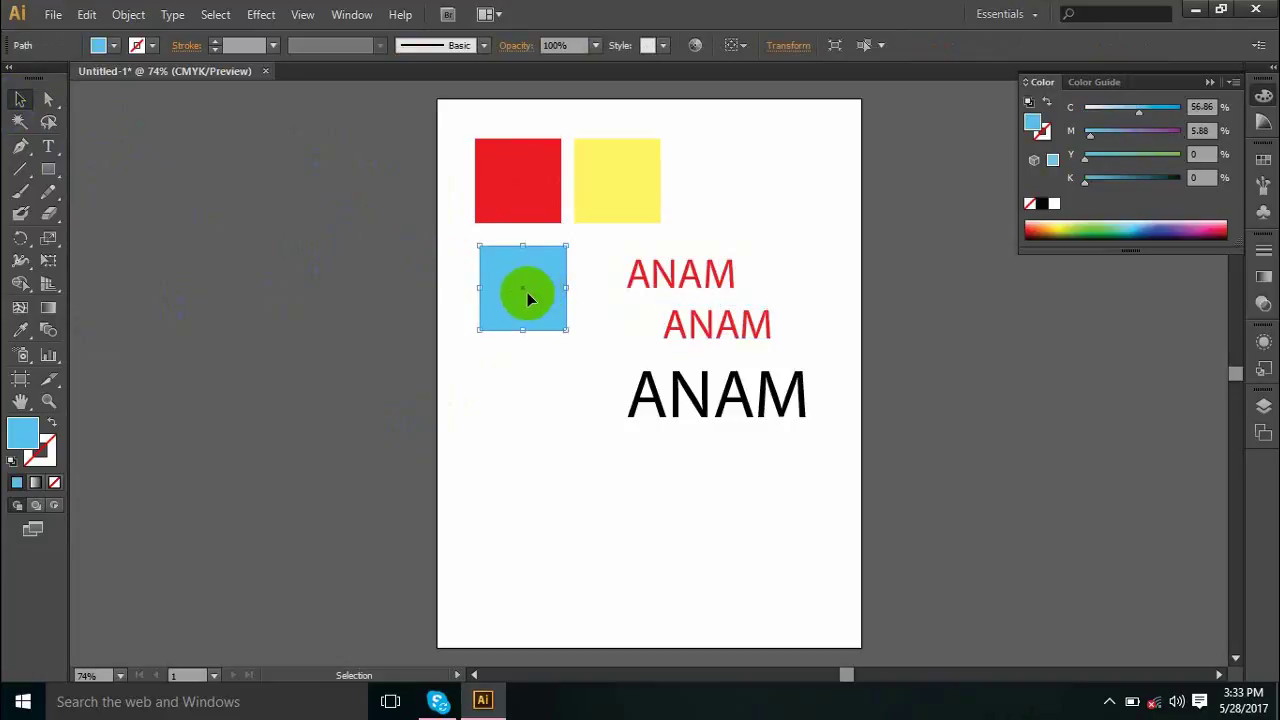
{"action": "left_click_drag", "start_coordinate": [523, 292], "coordinate": [518, 290]}
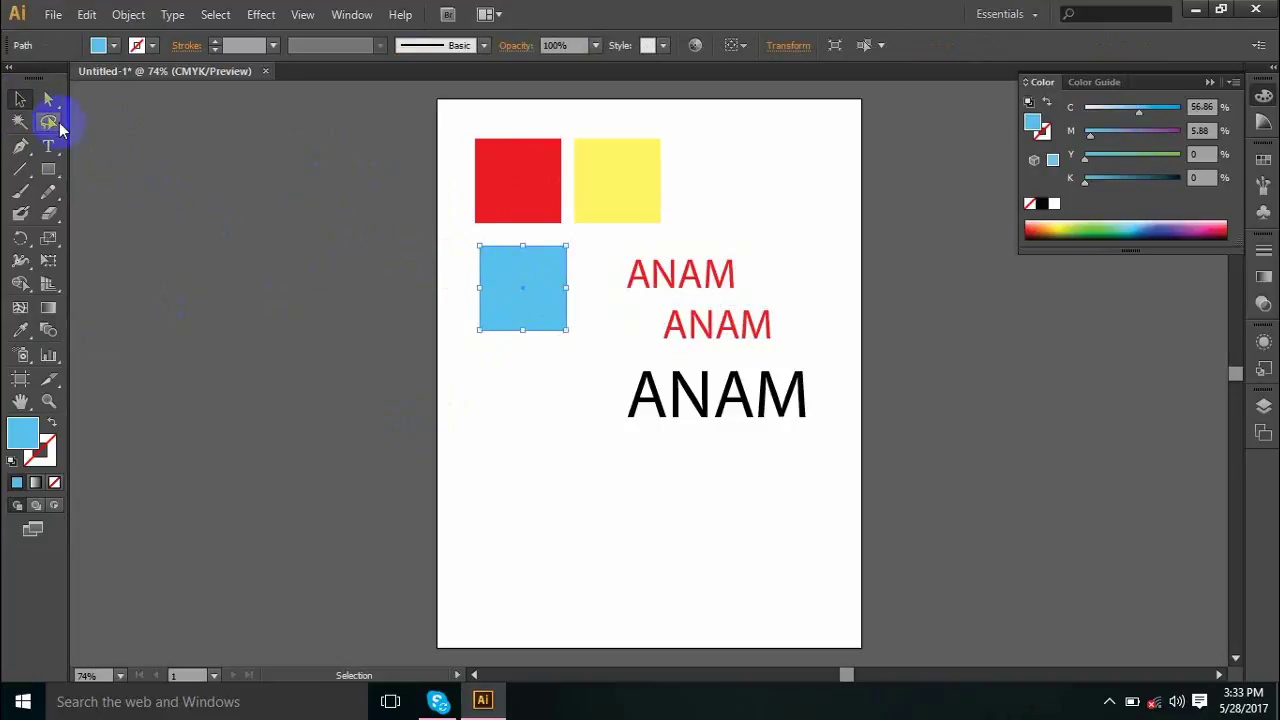
{"action": "left_click", "coordinate": [500, 277]}
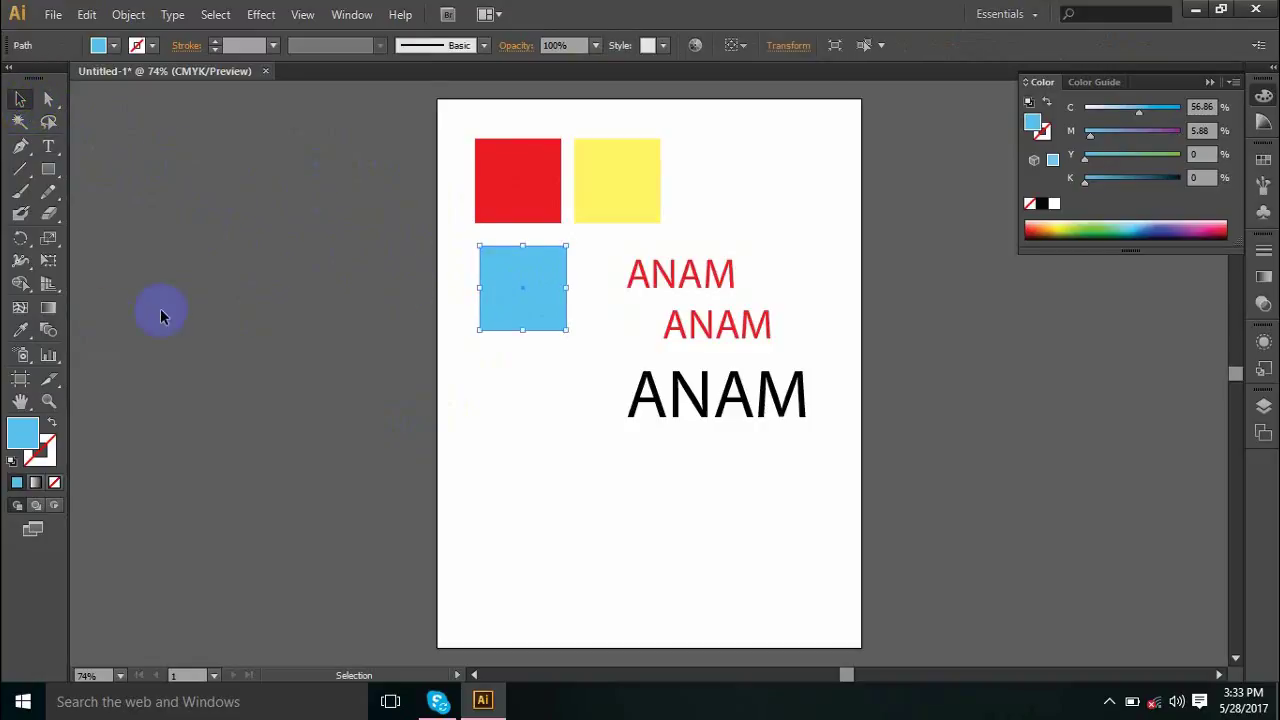
{"action": "left_click", "coordinate": [50, 332]}
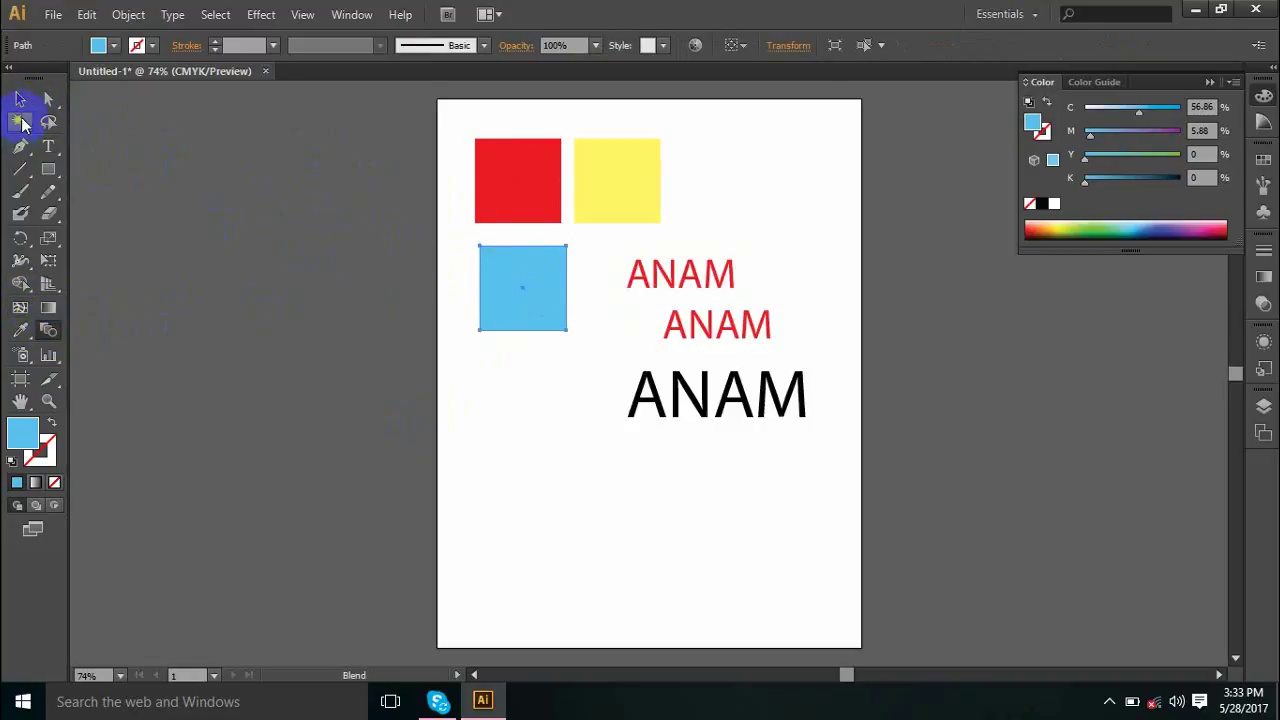
- Select the blue square and try the Symbol Sprayer on the square and the black text
{"action": "left_click", "coordinate": [20, 99]}
{"action": "left_click", "coordinate": [418, 283]}
{"action": "left_click", "coordinate": [491, 283]}
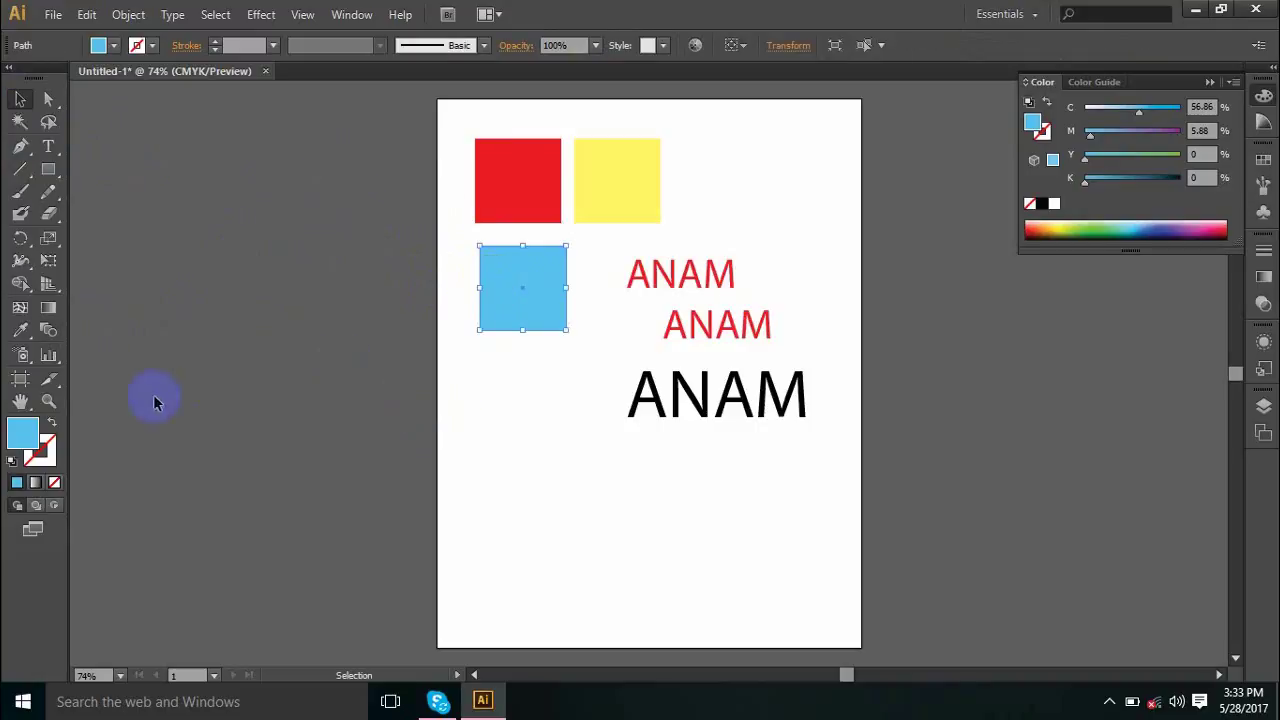
{"action": "left_click", "coordinate": [23, 357]}
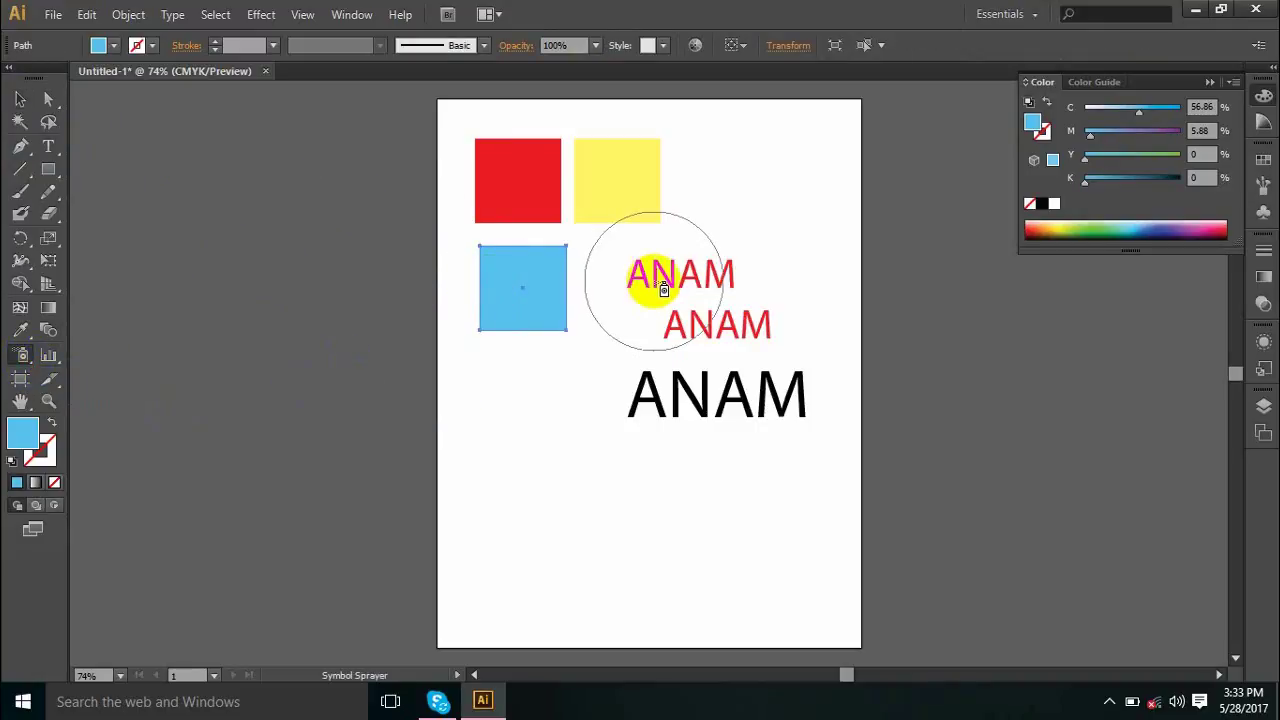
{"action": "left_click", "coordinate": [481, 245]}
{"action": "left_click", "coordinate": [742, 373]}
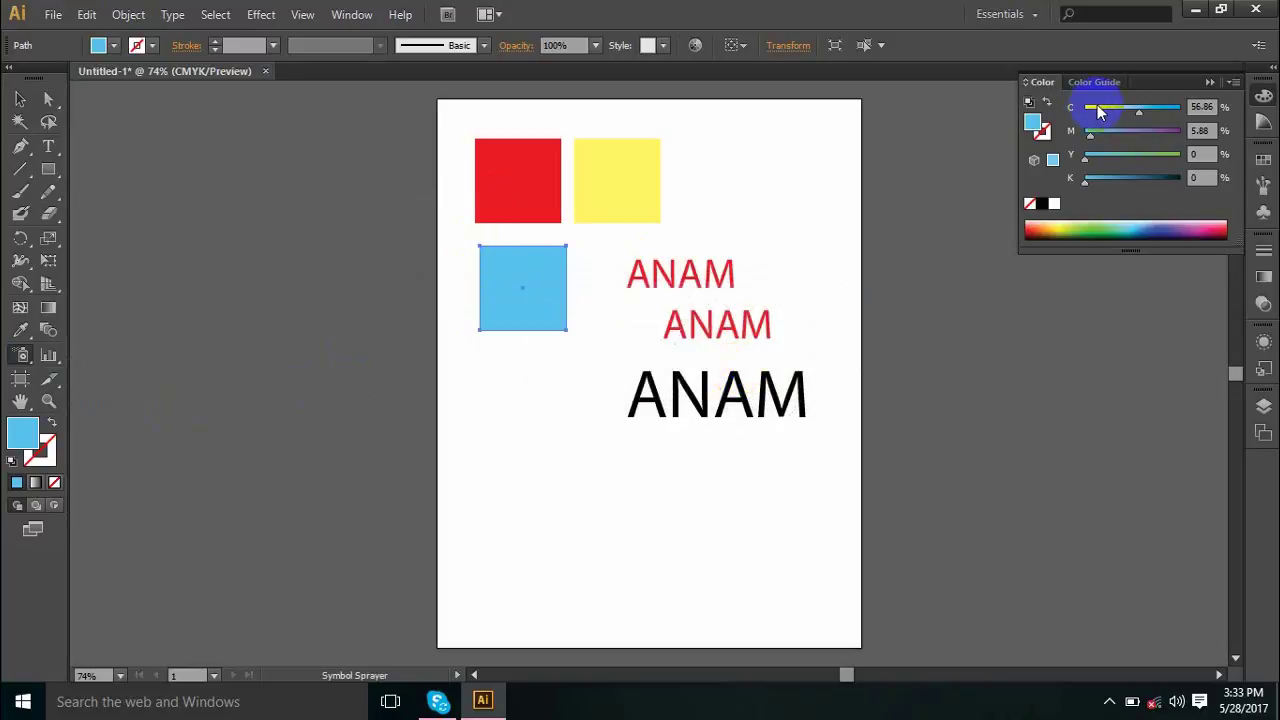
- Look through the layers, graphic styles, transparency, gradient and stroke options for the symbols collection
{"action": "left_click", "coordinate": [355, 17]}
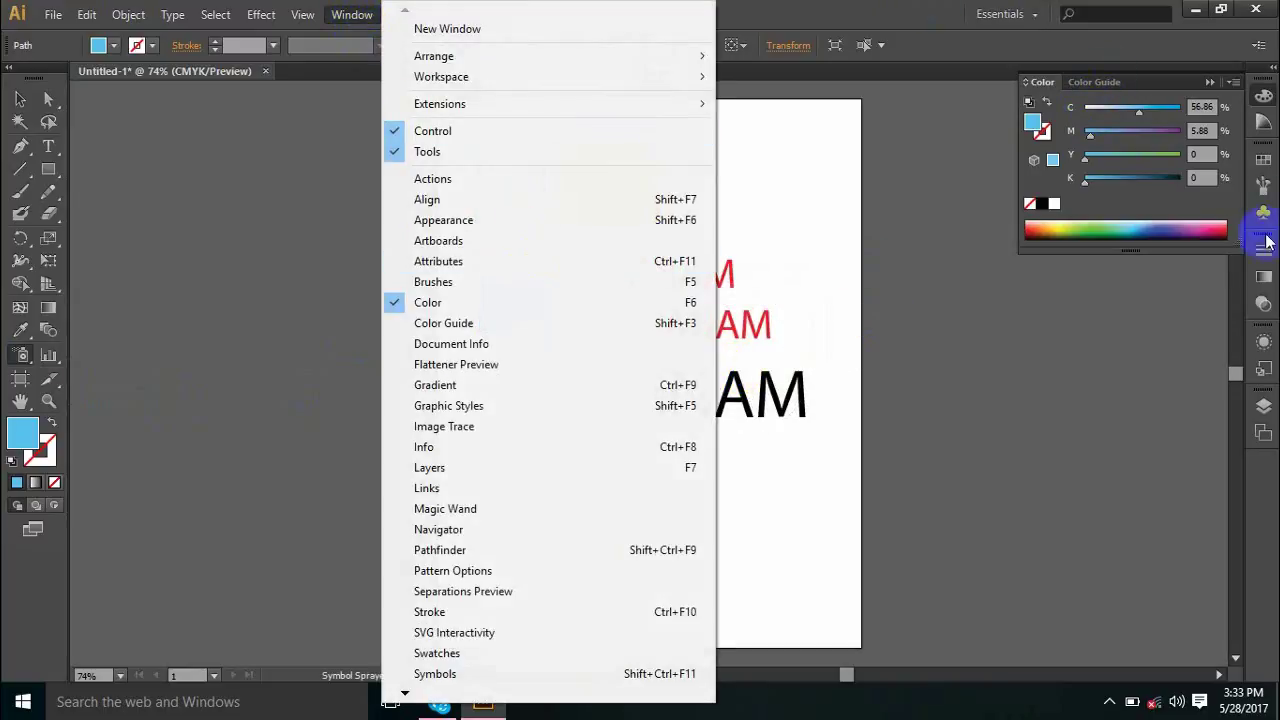
{"action": "left_click", "coordinate": [1263, 405]}
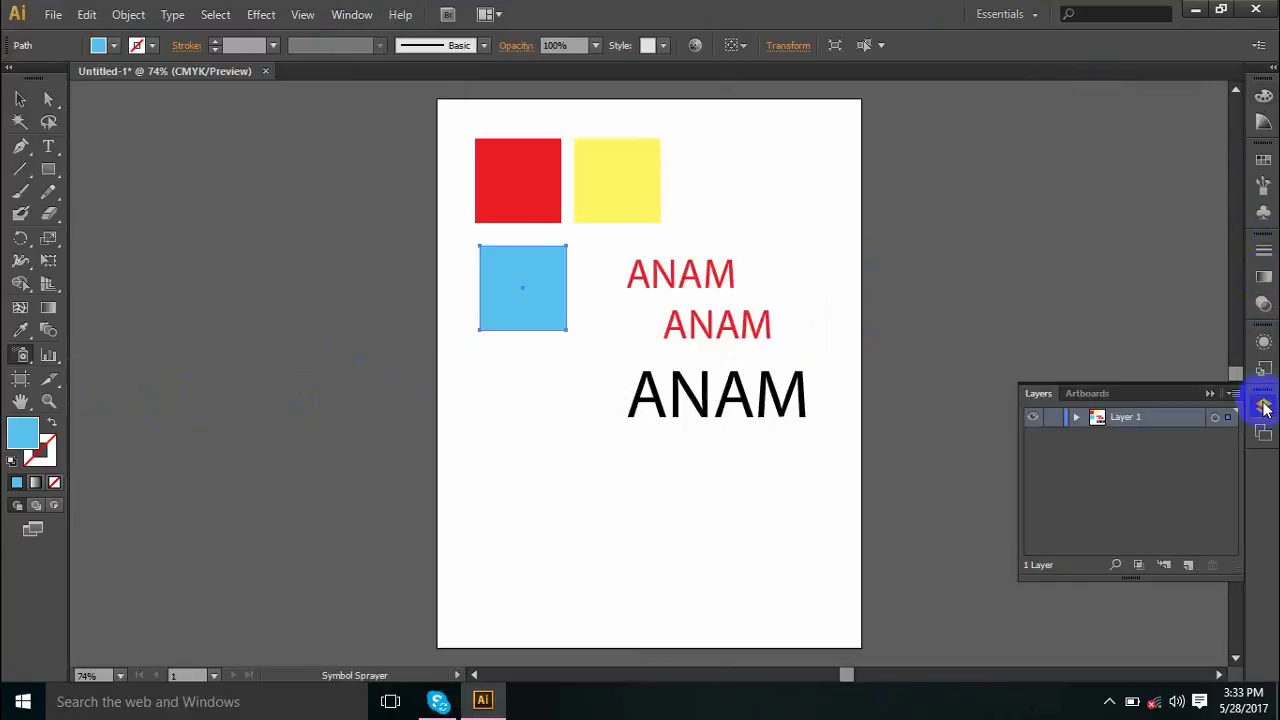
{"action": "left_click", "coordinate": [1263, 405]}
{"action": "left_click", "coordinate": [1263, 368]}
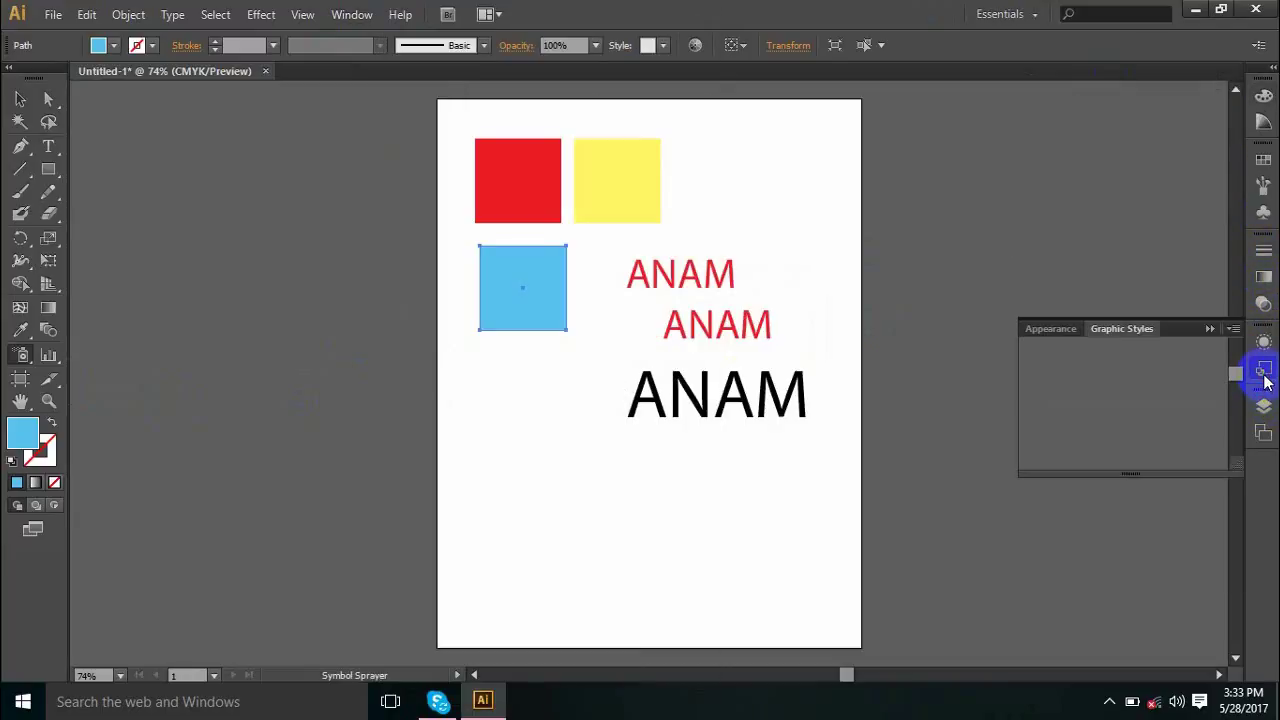
{"action": "left_click", "coordinate": [1049, 328]}
{"action": "left_click", "coordinate": [1053, 330]}
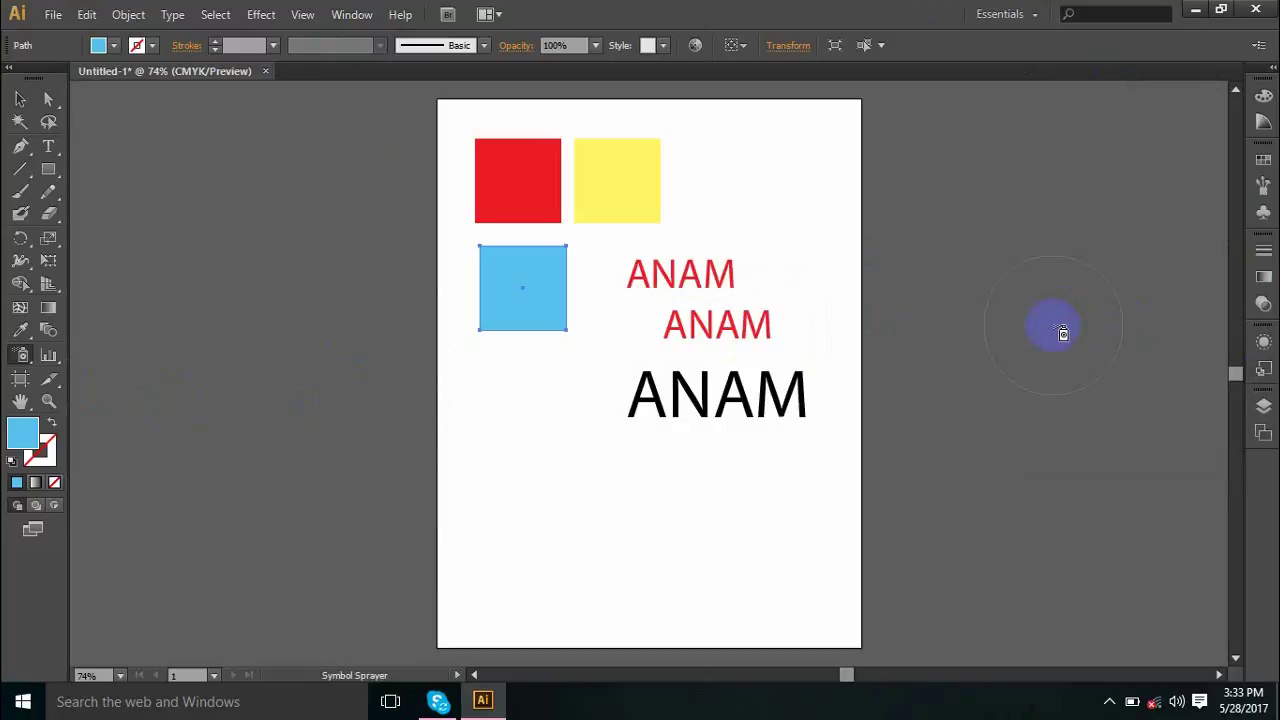
{"action": "left_click", "coordinate": [1263, 370]}
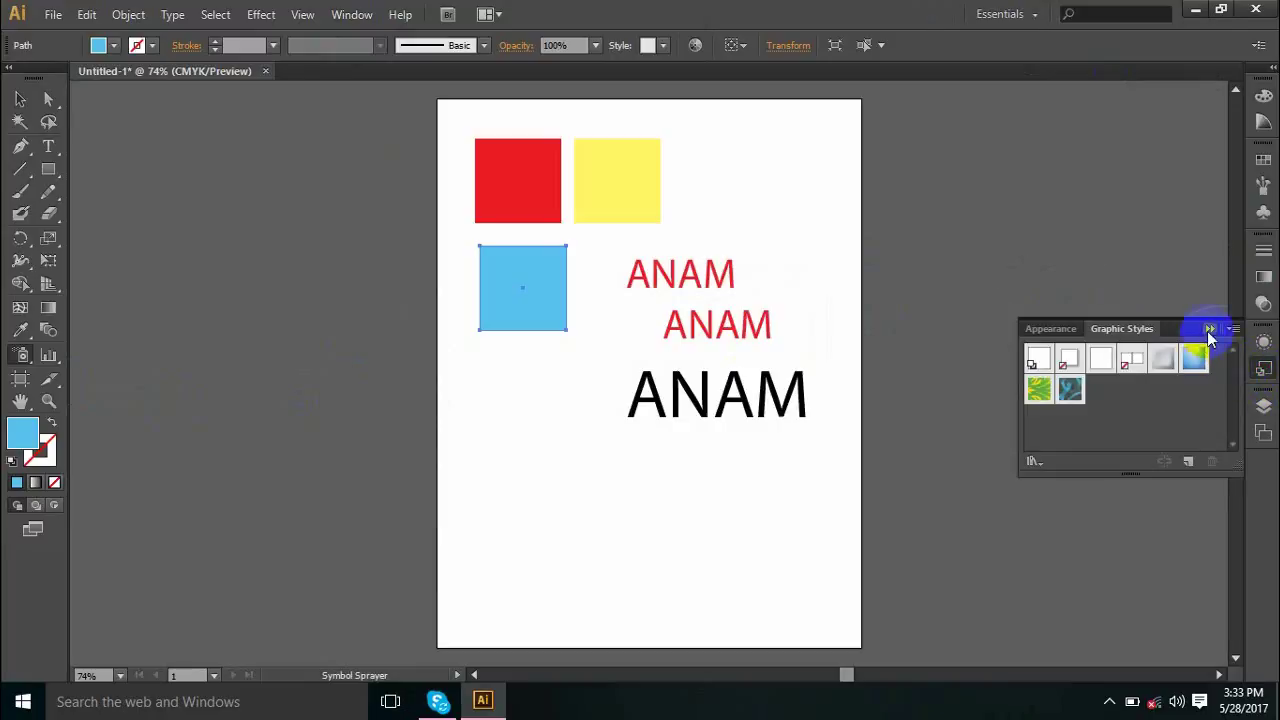
{"action": "left_click", "coordinate": [1234, 329]}
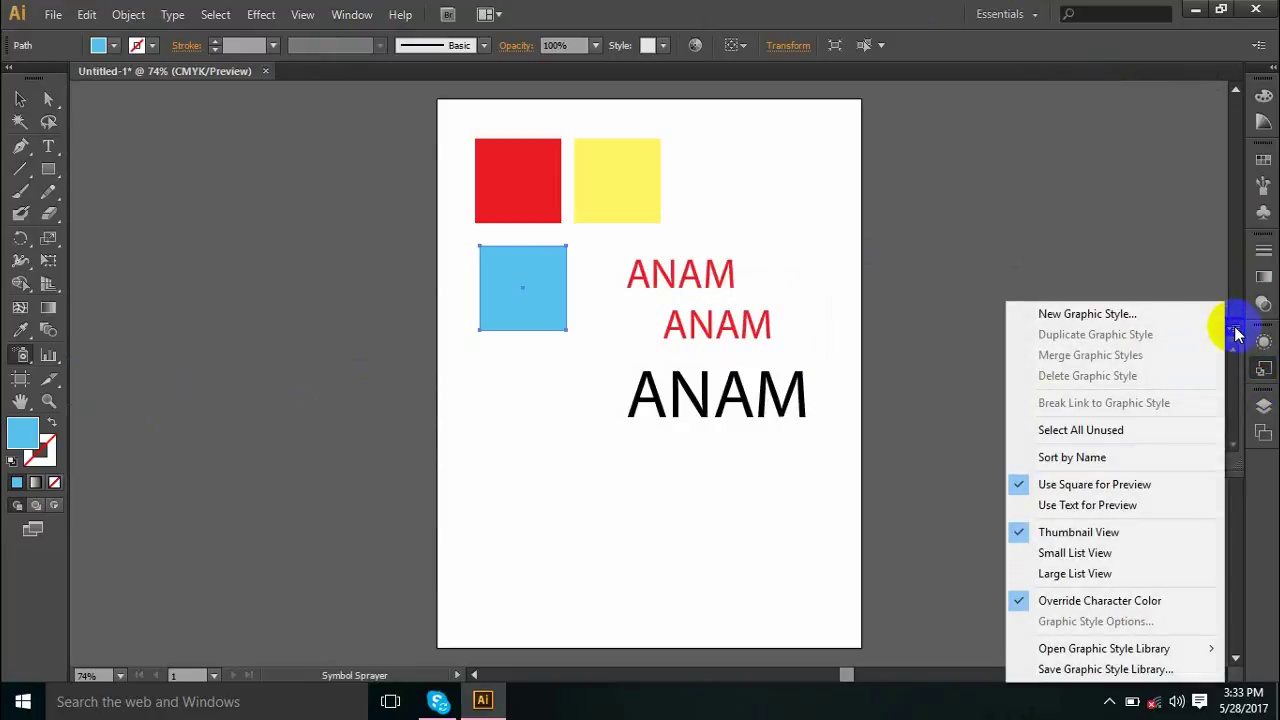
{"action": "left_click", "coordinate": [1234, 329]}
{"action": "left_click", "coordinate": [1261, 306]}
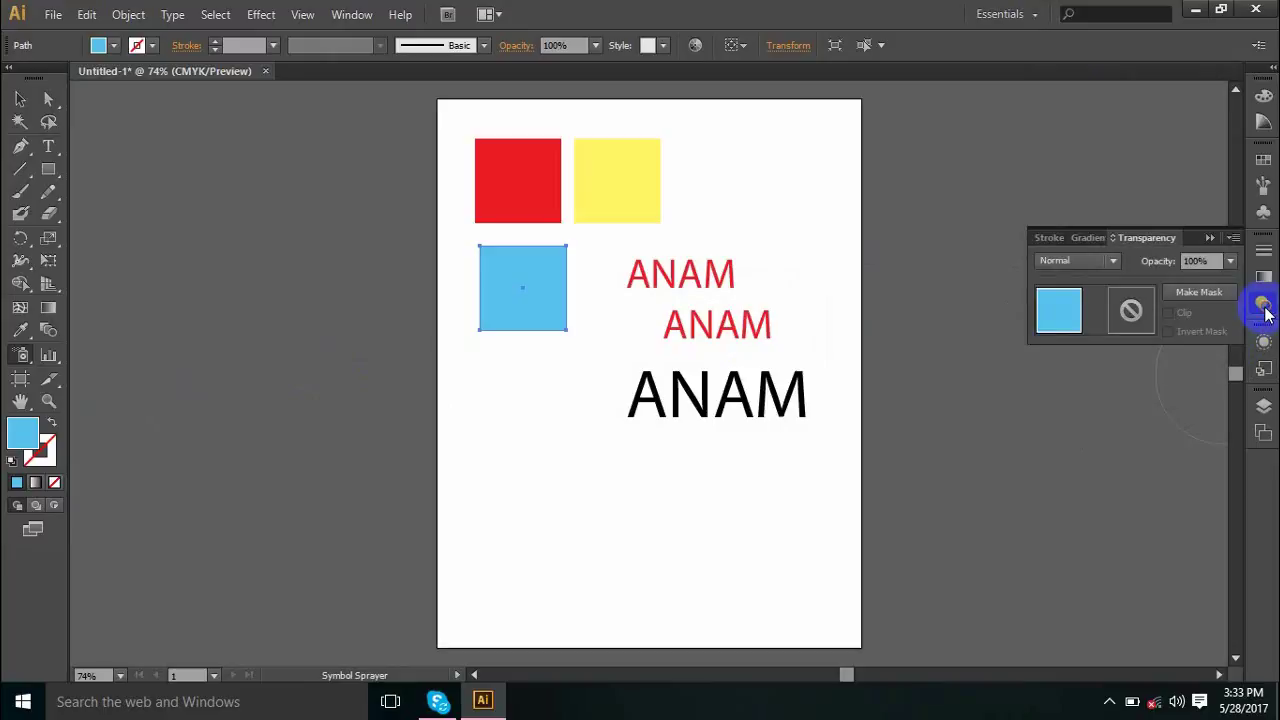
{"action": "left_click", "coordinate": [1208, 292]}
{"action": "left_click", "coordinate": [1086, 239]}
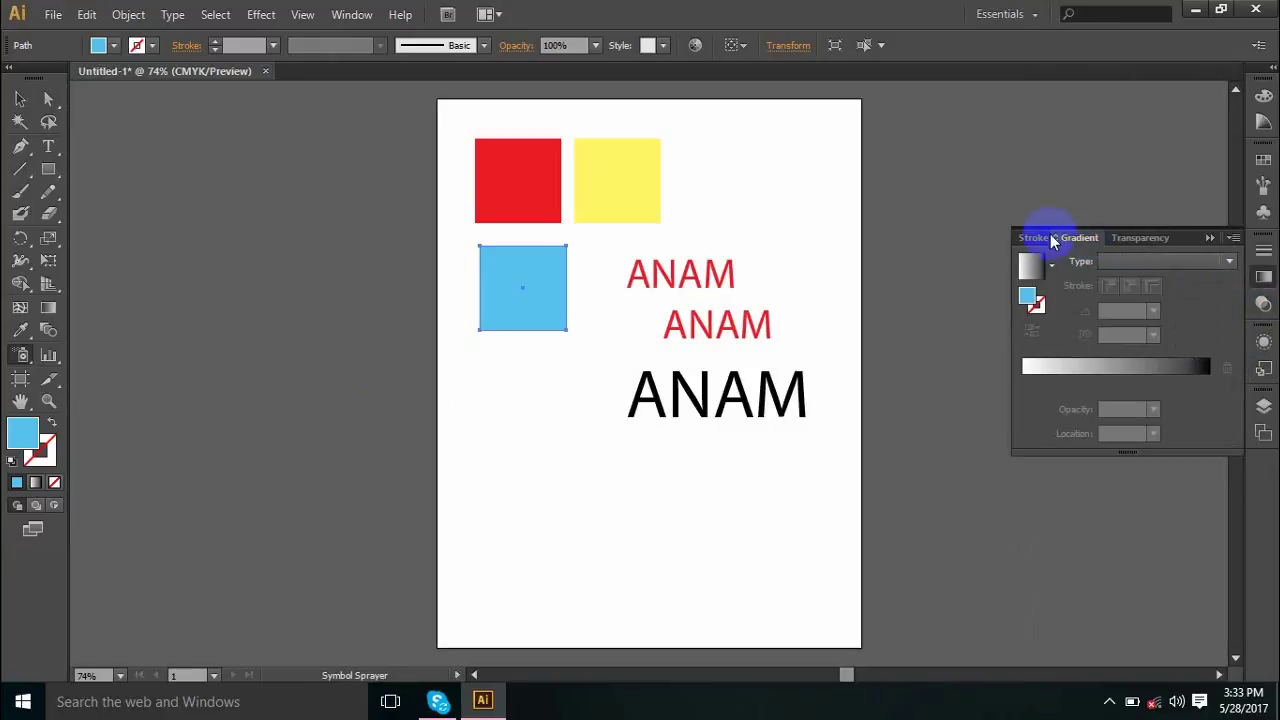
{"action": "left_click", "coordinate": [1050, 238]}
- Bring up the document's symbols collection for the Symbol Sprayer
{"action": "left_click", "coordinate": [352, 15]}
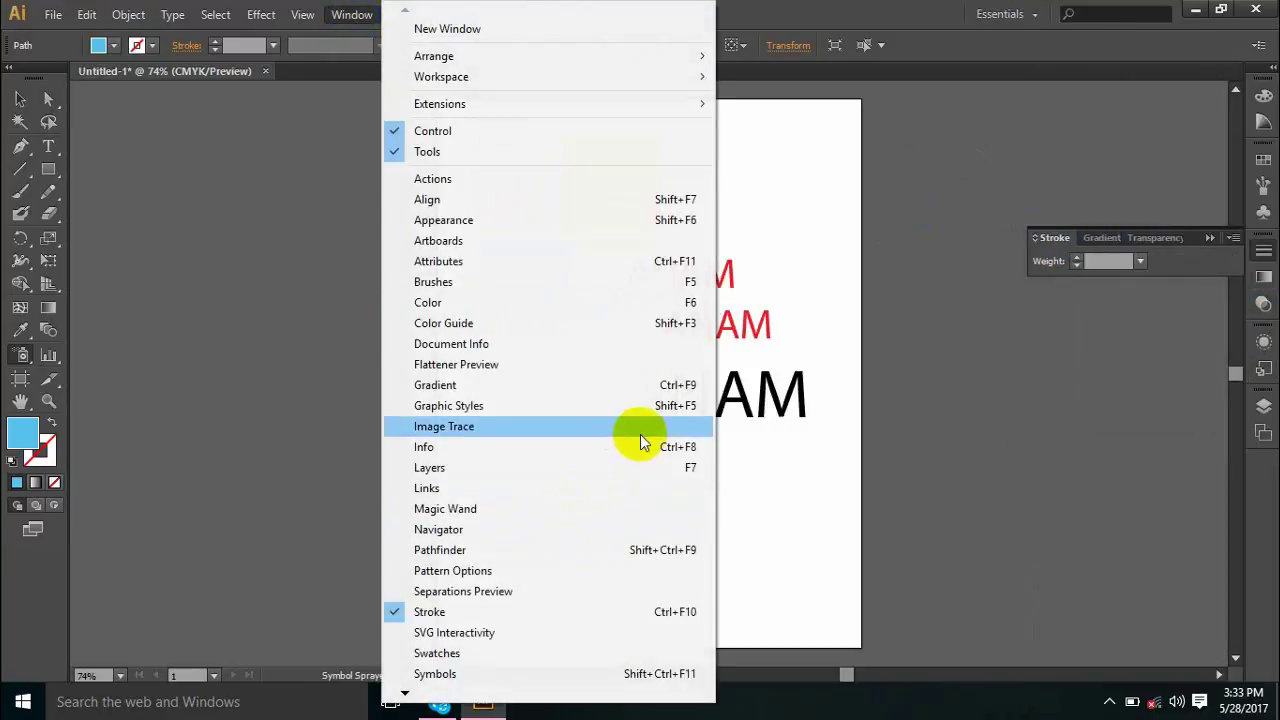
{"action": "left_click", "coordinate": [468, 674]}
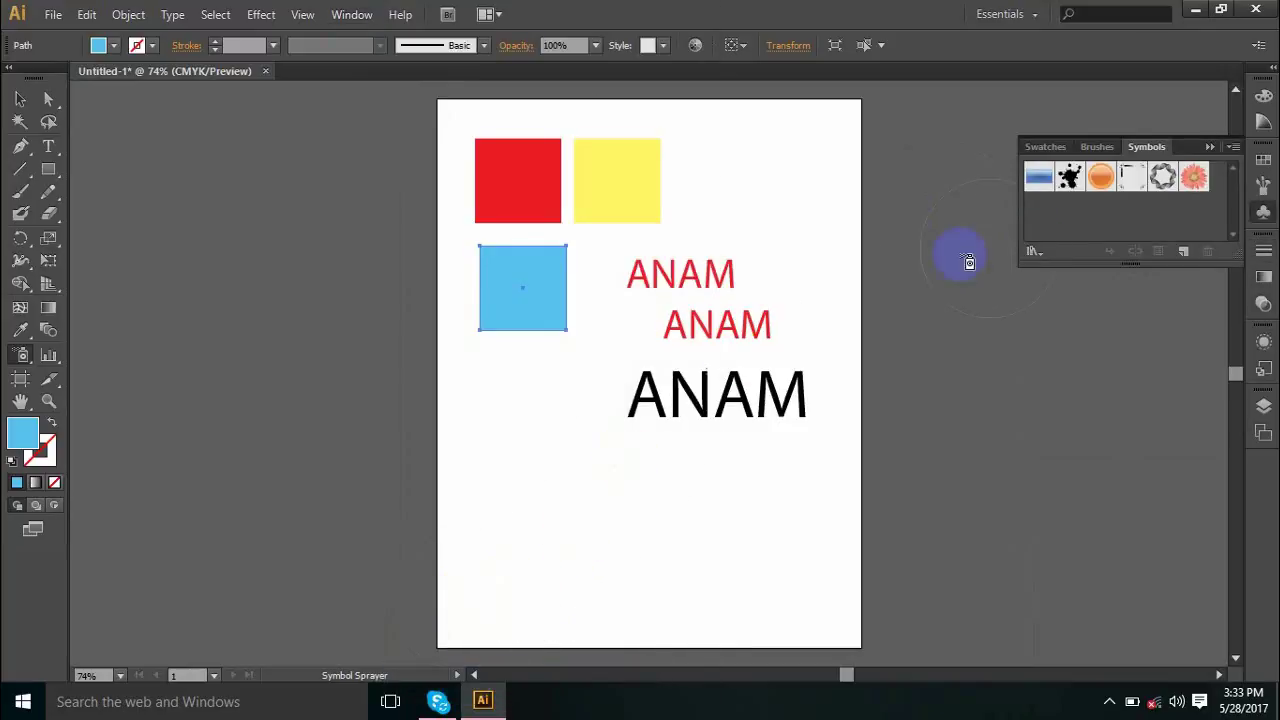
- Place one Gerbera symbol with the Symbol Sprayer beside the yellow square, and deselect it
{"action": "left_click", "coordinate": [1194, 180]}
{"action": "left_click", "coordinate": [806, 218]}
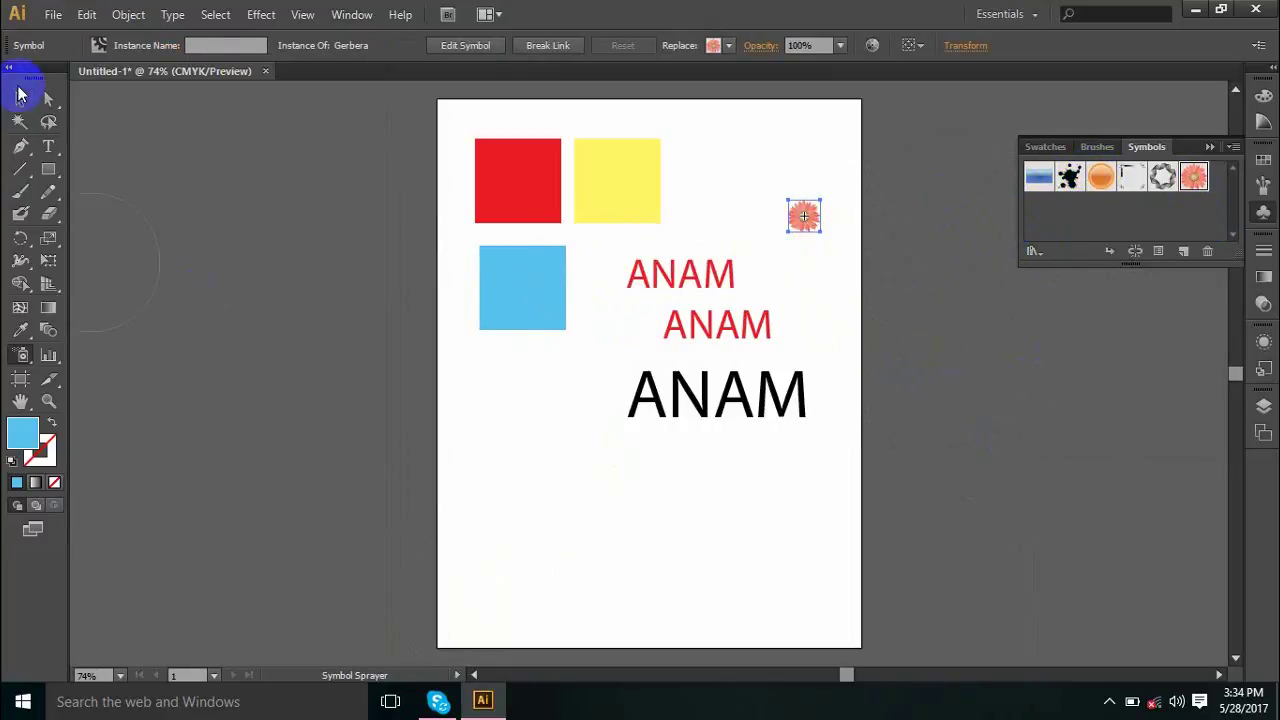
{"action": "left_click", "coordinate": [15, 100]}
{"action": "left_click", "coordinate": [165, 232]}
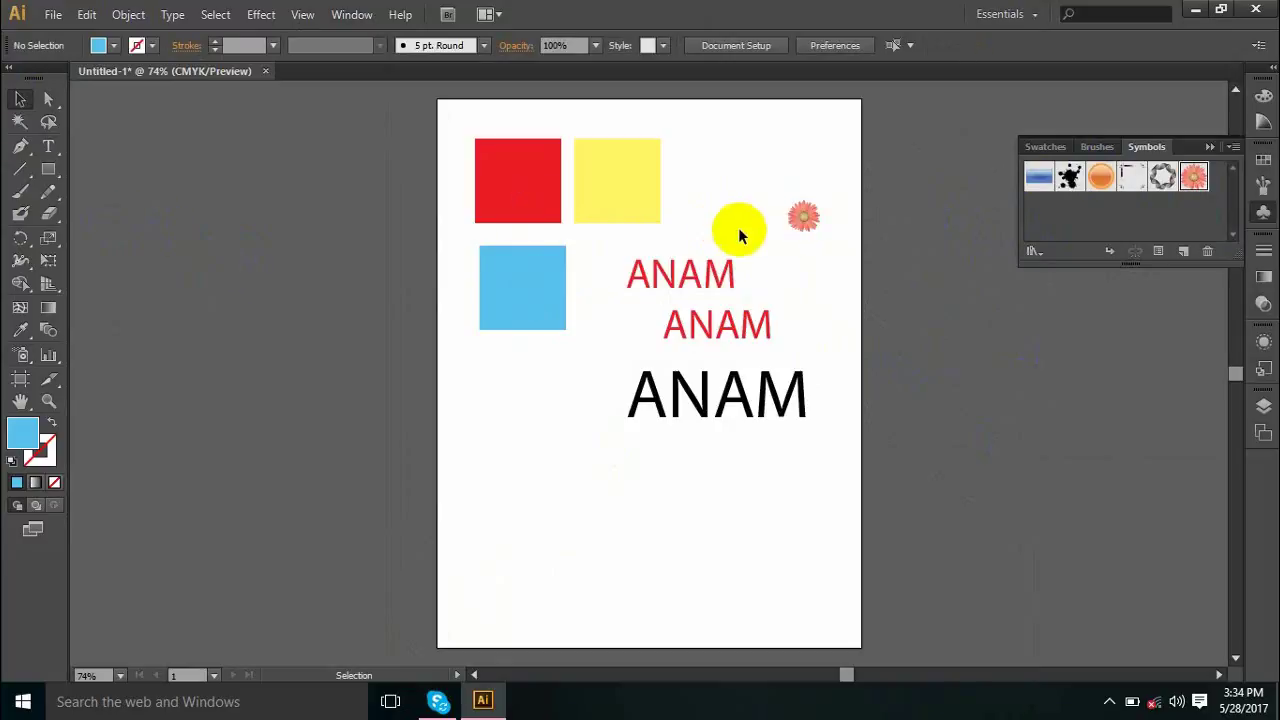
- Enlarge the flower several times, move it off the artboard's left edge, and deselect it
{"action": "left_click", "coordinate": [805, 222]}
{"action": "left_click_drag", "start_coordinate": [821, 234], "coordinate": [1036, 456]}
{"action": "left_click_drag", "start_coordinate": [911, 333], "coordinate": [318, 377]}
{"action": "left_click", "coordinate": [503, 437]}
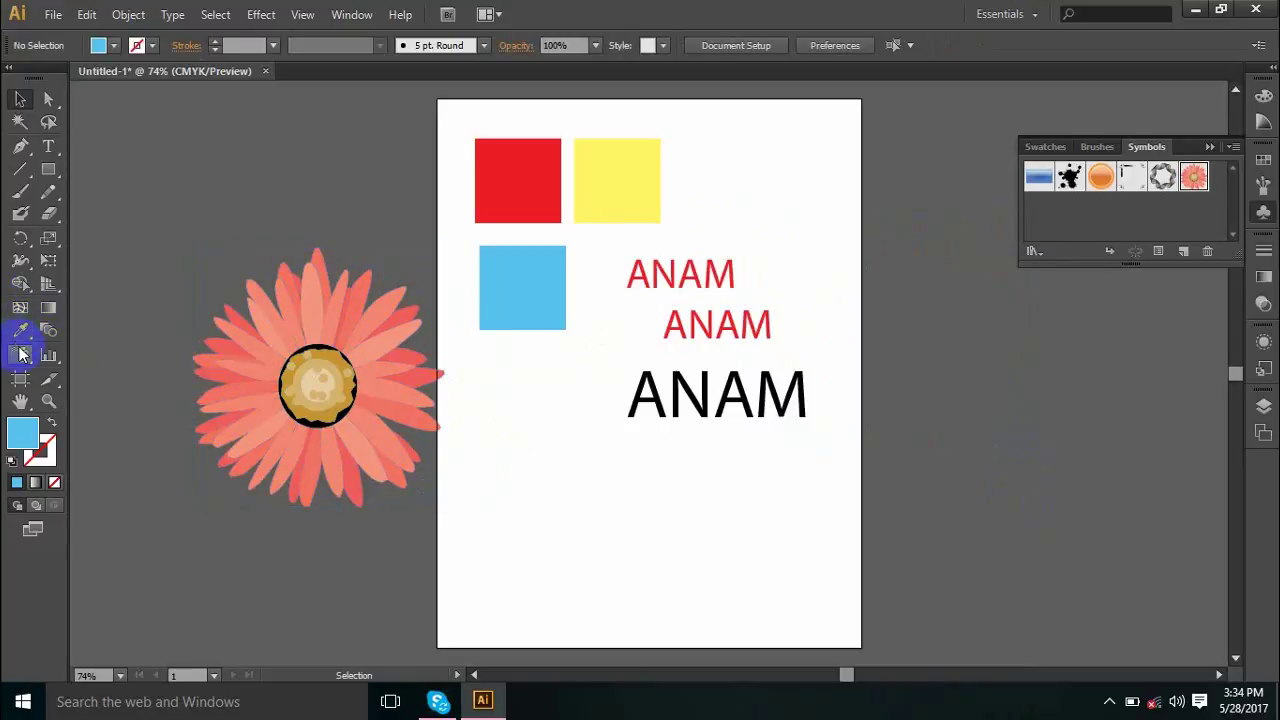
- Try the Symbol Sprayer with the Ribbon symbol above and beside the red text, undoing each attempt
{"action": "left_click", "coordinate": [21, 355]}
{"action": "left_click", "coordinate": [1162, 176]}
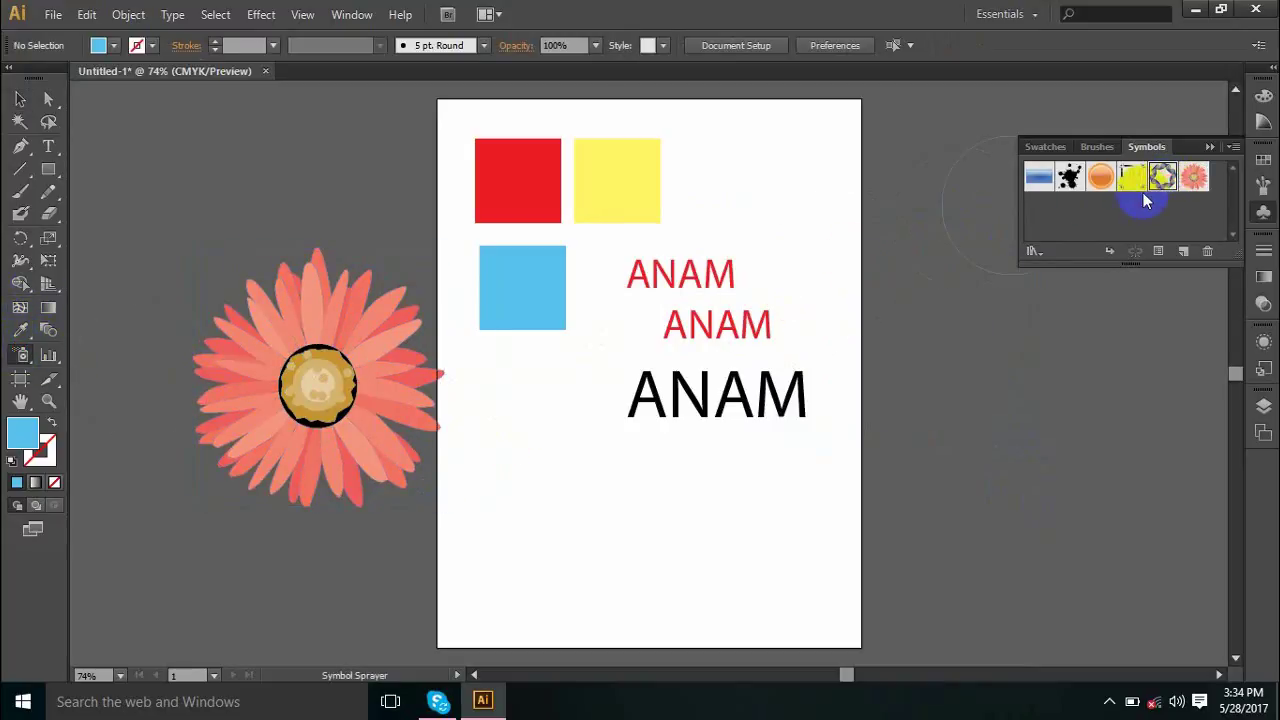
{"action": "left_click", "coordinate": [858, 238]}
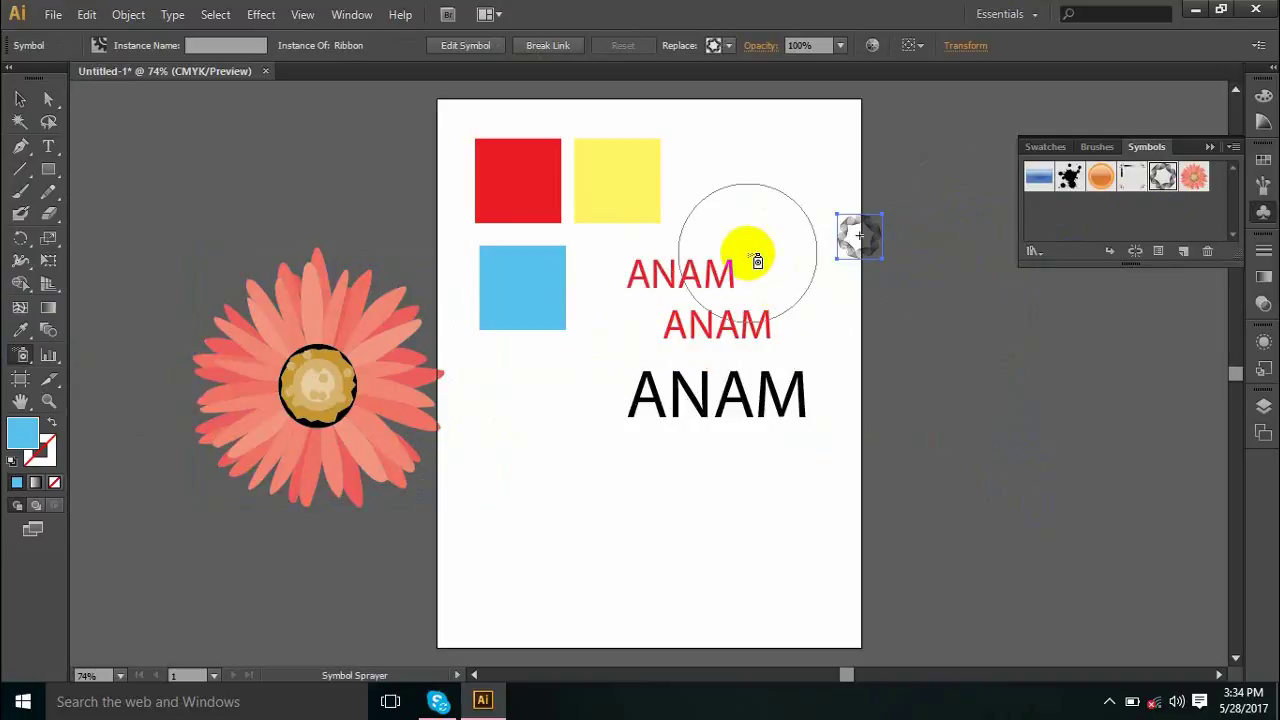
{"action": "mouse_move", "coordinate": [929, 275]}
{"action": "left_mouse_down"}
{"action": "mouse_move", "coordinate": [924, 346]}
{"action": "mouse_move", "coordinate": [1000, 398]}
{"action": "left_mouse_up"}
{"action": "key", "text": "ctrl+z"}
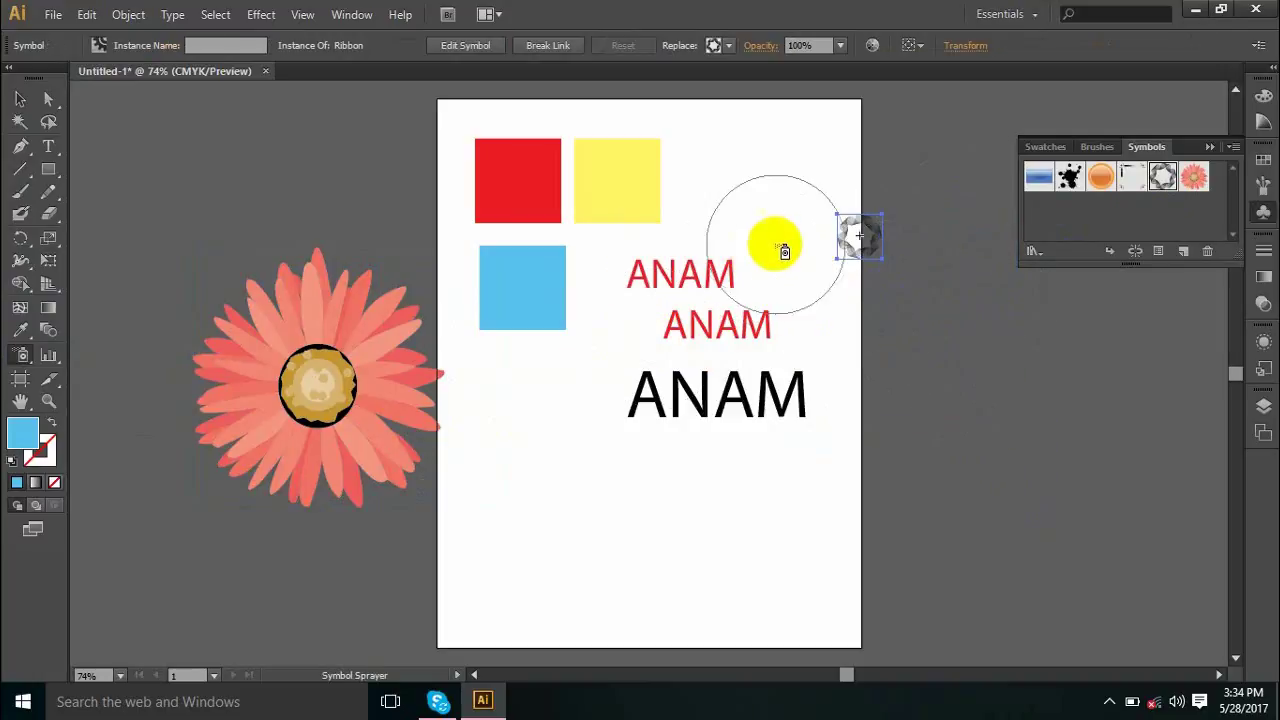
{"action": "key", "text": "ctrl+z"}
{"action": "left_click", "coordinate": [791, 188]}
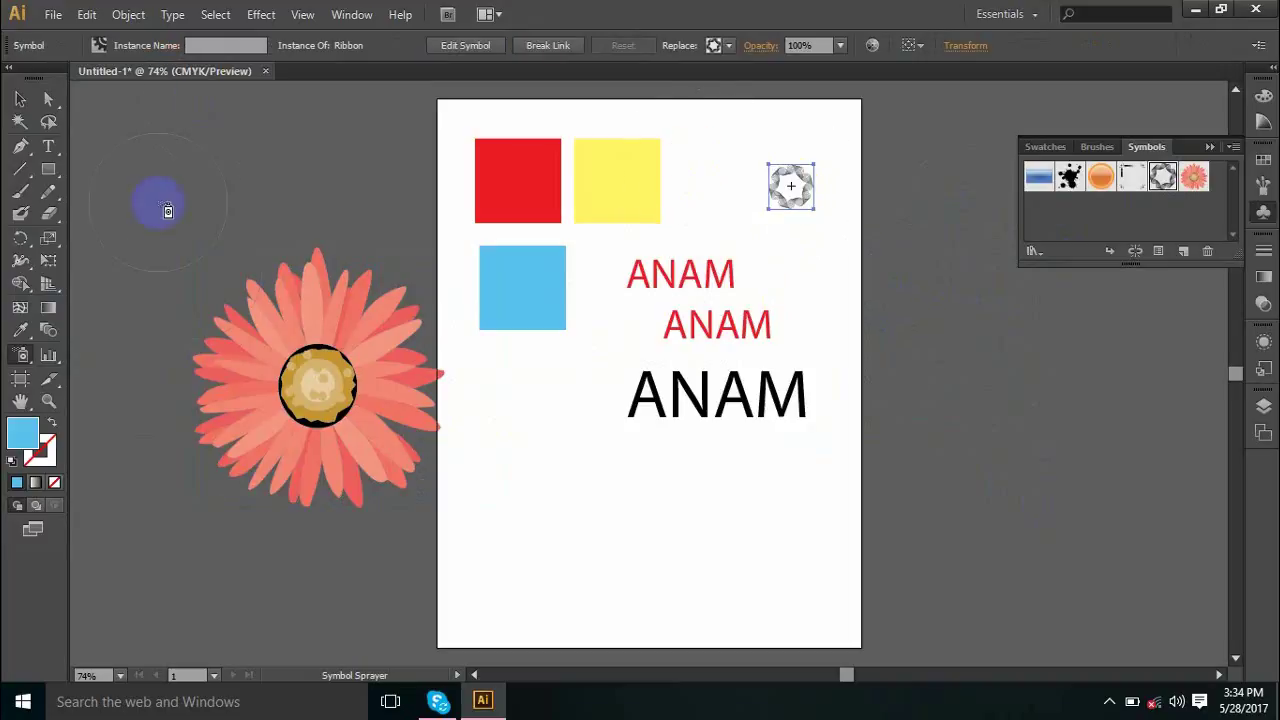
{"action": "key", "text": "ctrl+z"}
- Spray a winding trail of Gerbera symbols from above the red text off the artboard's right side, and undo it
{"action": "left_click", "coordinate": [1191, 183]}
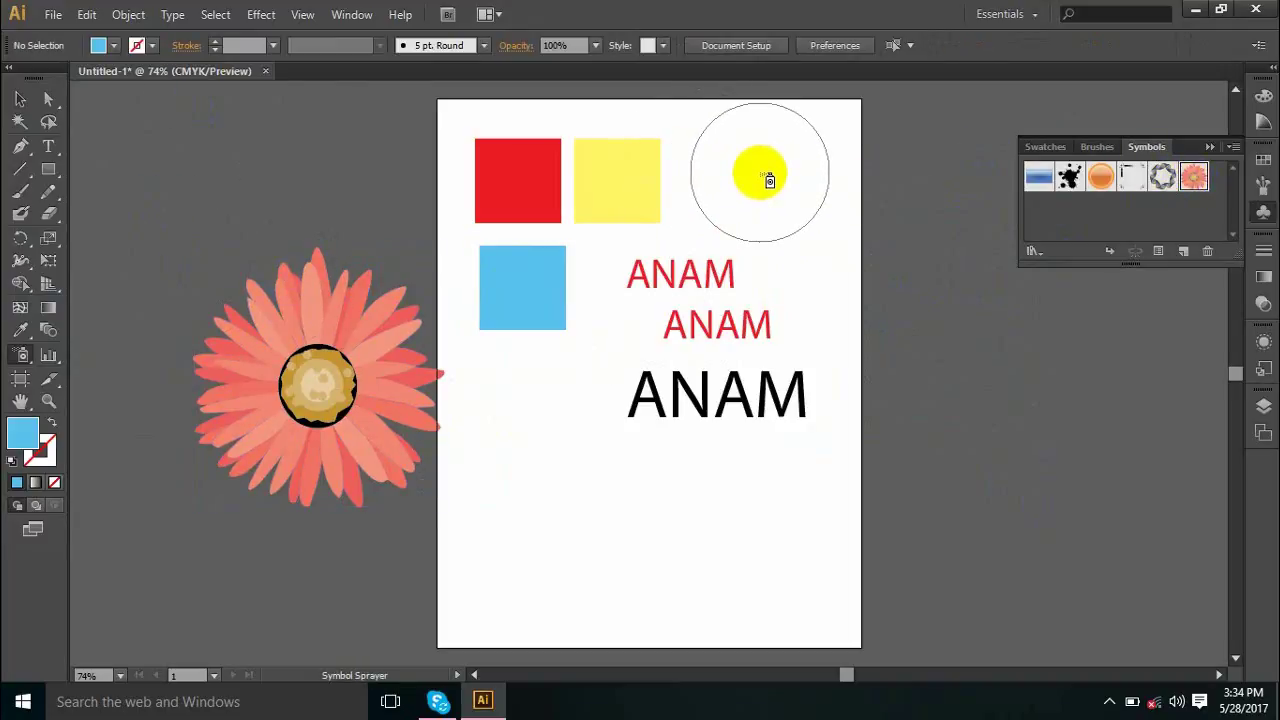
{"action": "mouse_move", "coordinate": [768, 180]}
{"action": "left_mouse_down"}
{"action": "mouse_move", "coordinate": [847, 191]}
{"action": "mouse_move", "coordinate": [855, 229]}
{"action": "mouse_move", "coordinate": [824, 292]}
{"action": "mouse_move", "coordinate": [843, 332]}
{"action": "mouse_move", "coordinate": [942, 389]}
{"action": "mouse_move", "coordinate": [970, 446]}
{"action": "mouse_move", "coordinate": [964, 486]}
{"action": "mouse_move", "coordinate": [1046, 556]}
{"action": "left_mouse_up"}
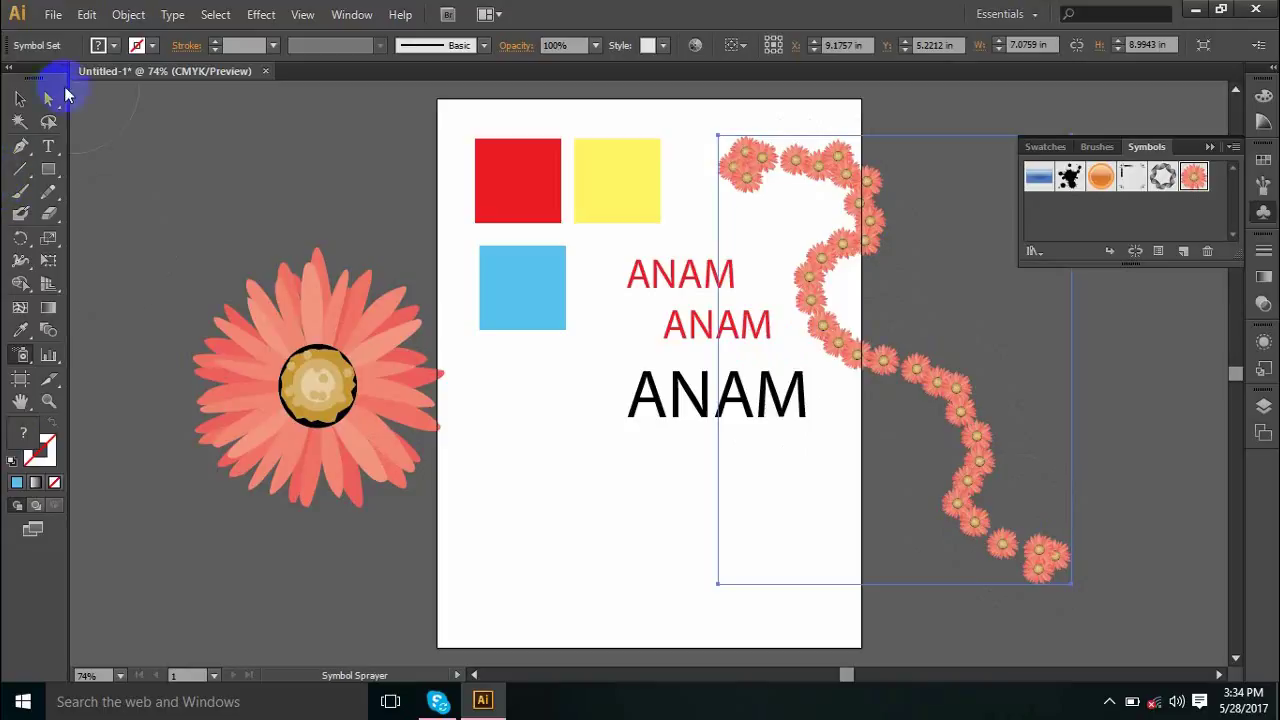
{"action": "left_click", "coordinate": [20, 99]}
{"action": "left_click", "coordinate": [328, 152]}
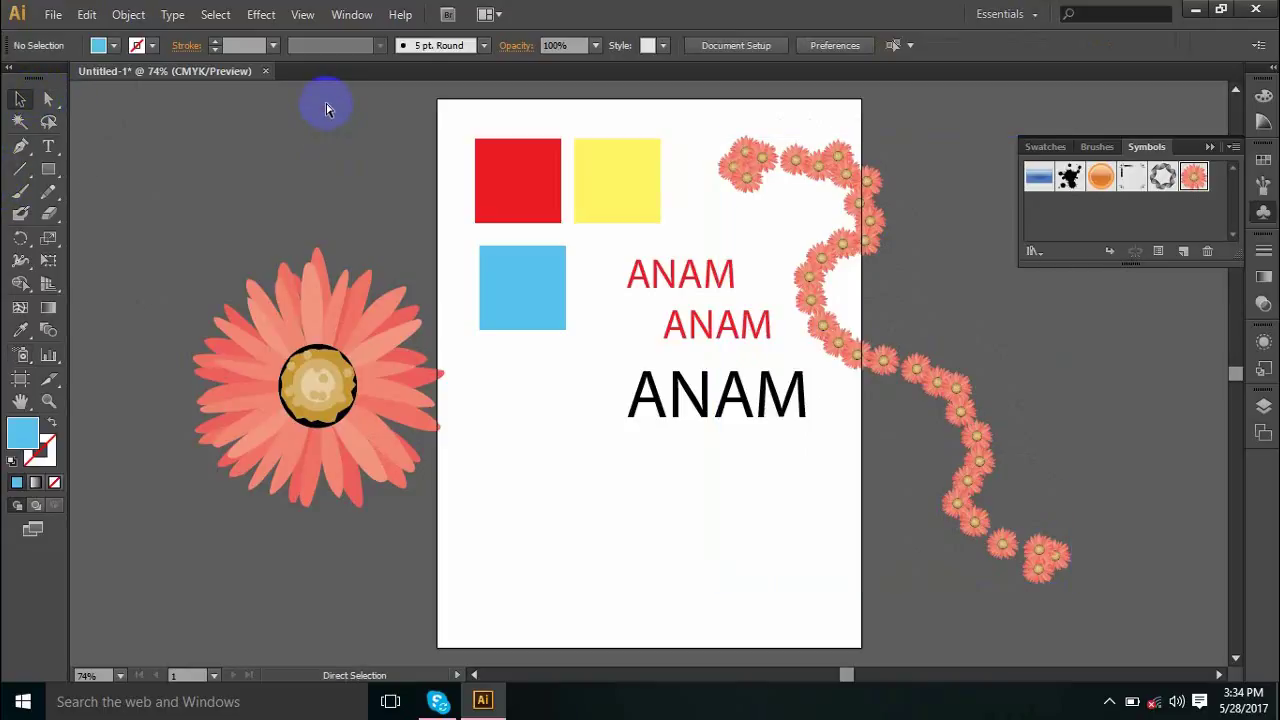
{"action": "key", "text": "ctrl+z"}
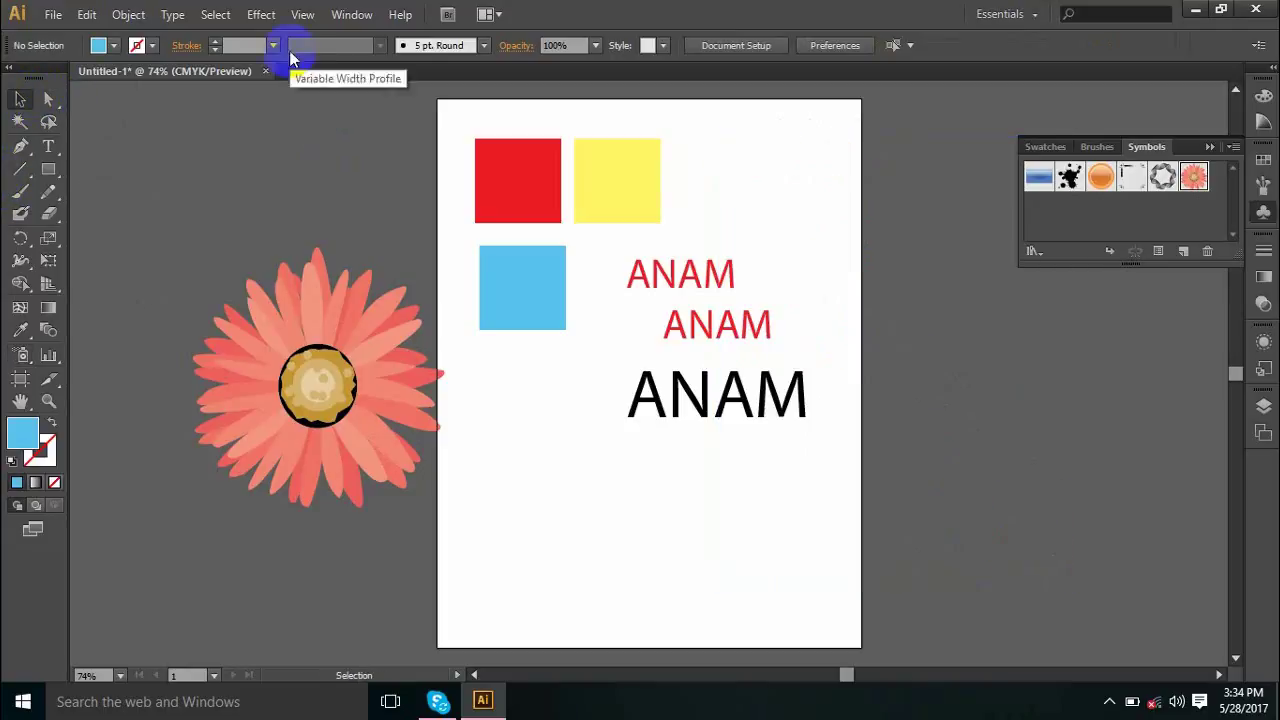
{"action": "left_click", "coordinate": [22, 362]}
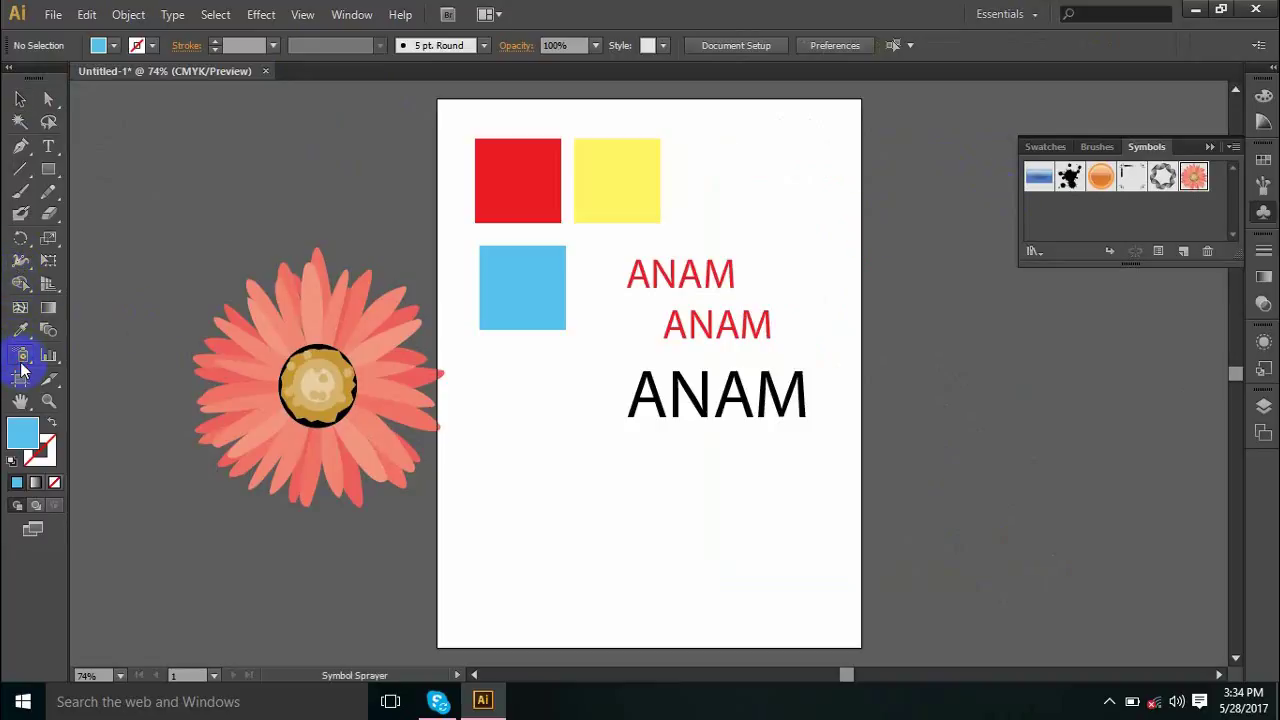
{"action": "left_click", "coordinate": [1101, 178]}
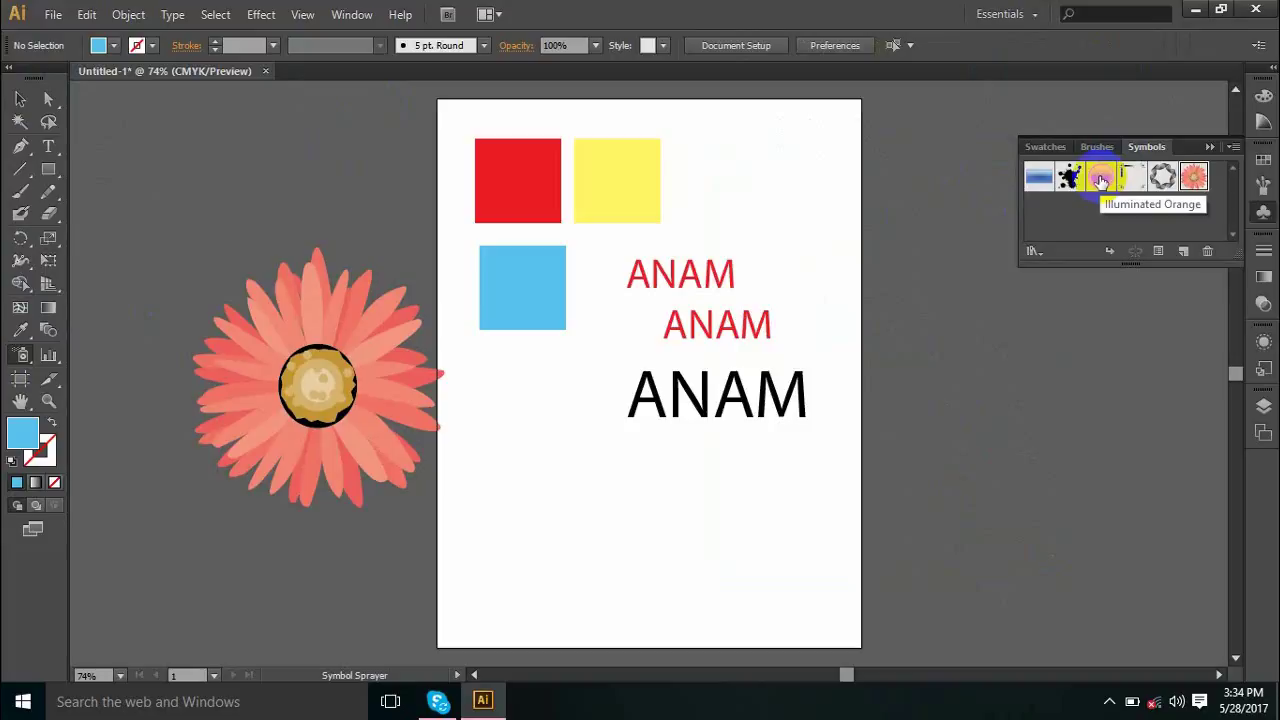
- Turn the red square into a Movie Clip symbol named New Symbol, and clear the selection
{"action": "left_click", "coordinate": [20, 99]}
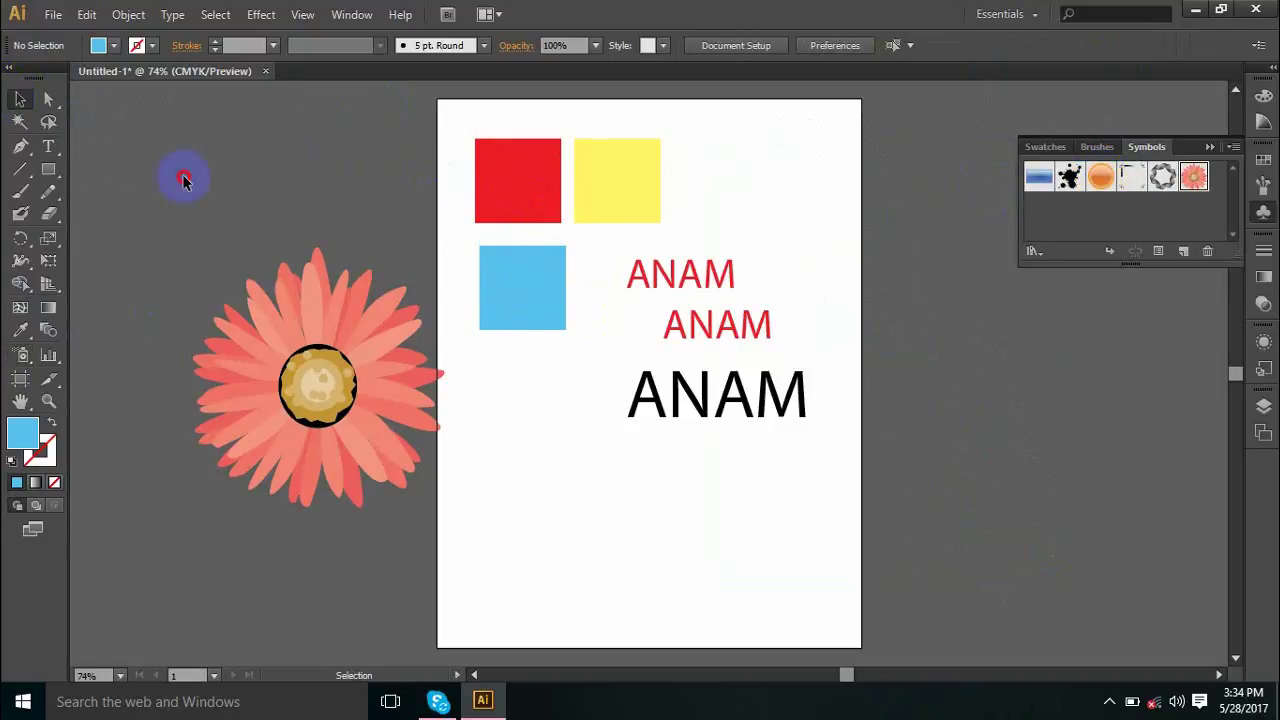
{"action": "left_click_drag", "start_coordinate": [503, 171], "coordinate": [1086, 214]}
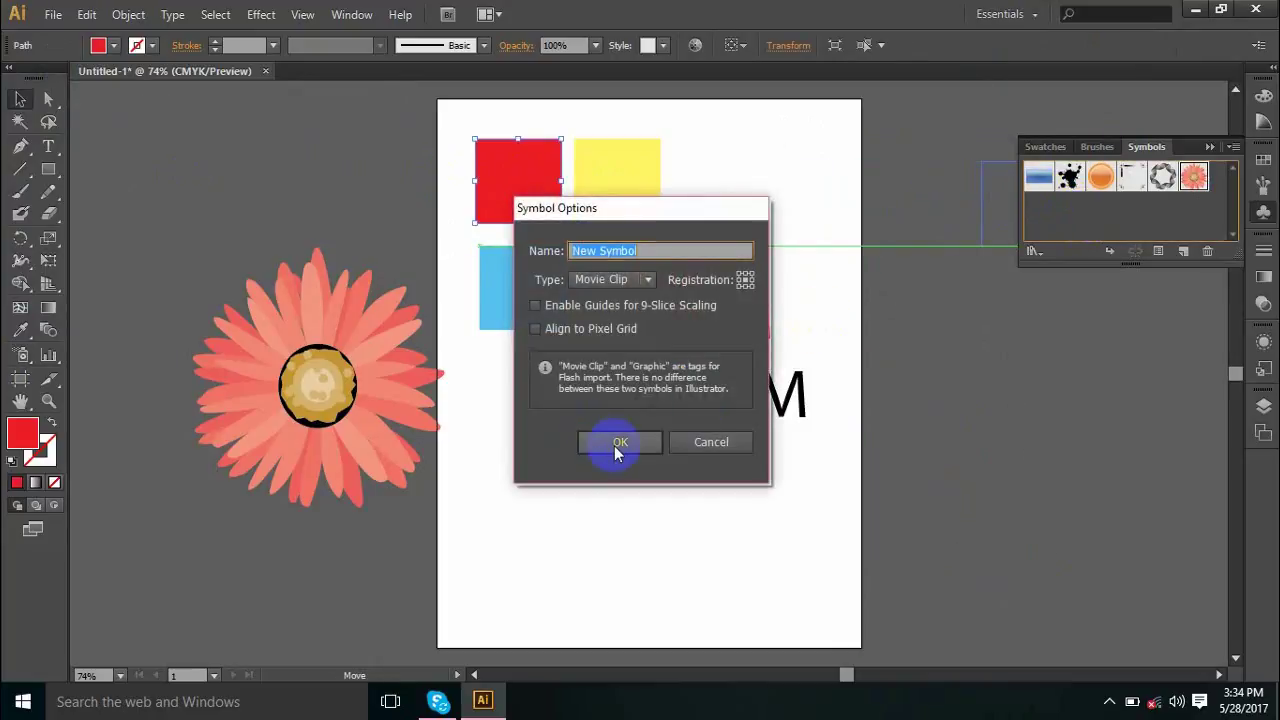
{"action": "left_click", "coordinate": [616, 450]}
{"action": "left_click", "coordinate": [1014, 374]}
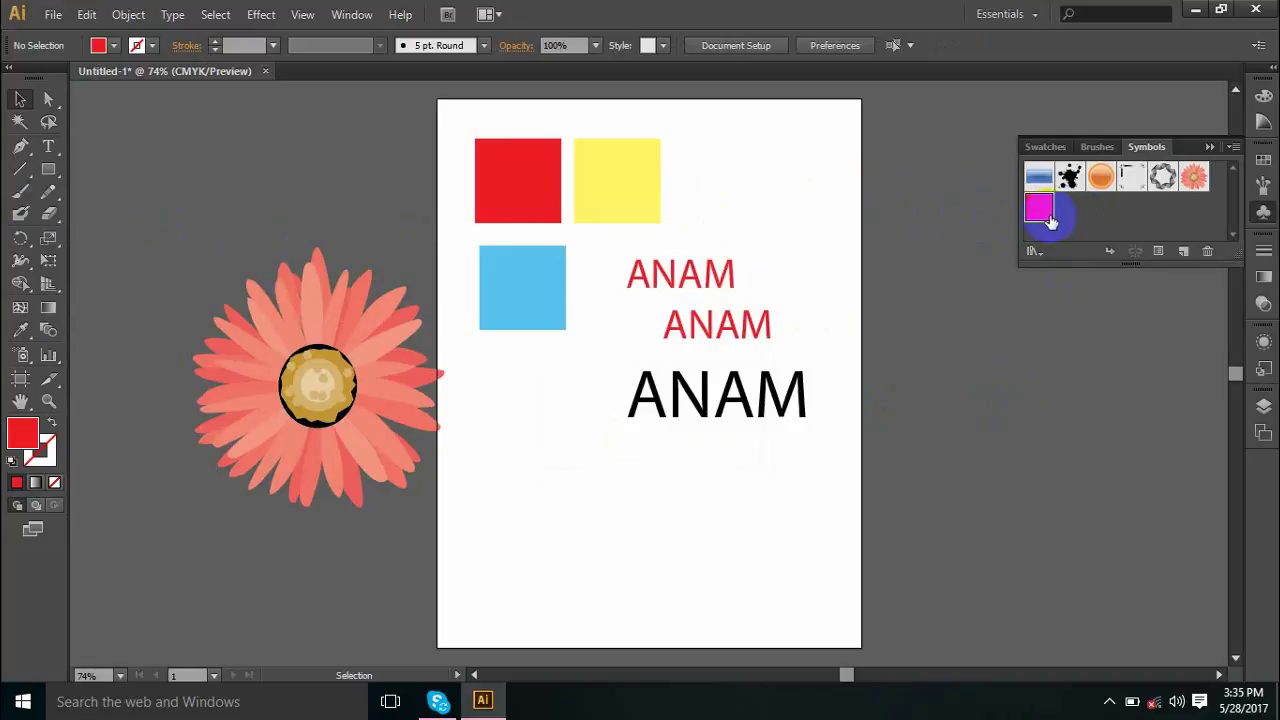
- Try spraying the red square symbol on the empty canvas right of the artboard, and undo both attempts
{"action": "left_click", "coordinate": [23, 355]}
{"action": "left_click_drag", "start_coordinate": [945, 296], "coordinate": [614, 291]}
{"action": "mouse_move", "coordinate": [661, 168]}
{"action": "left_mouse_down"}
{"action": "mouse_move", "coordinate": [731, 191]}
{"action": "mouse_move", "coordinate": [733, 236]}
{"action": "mouse_move", "coordinate": [661, 309]}
{"action": "mouse_move", "coordinate": [688, 398]}
{"action": "mouse_move", "coordinate": [888, 408]}
{"action": "mouse_move", "coordinate": [925, 470]}
{"action": "left_mouse_up"}
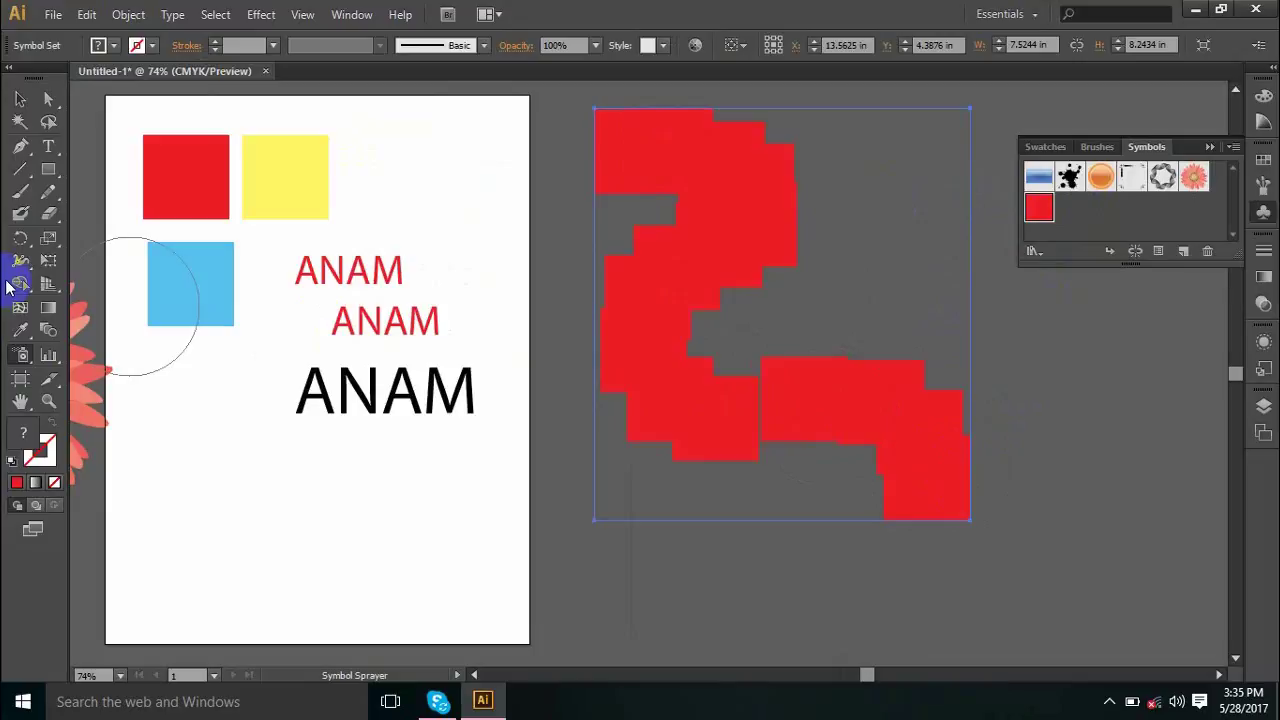
{"action": "key", "text": "ctrl+z"}
{"action": "left_click_drag", "start_coordinate": [634, 275], "coordinate": [880, 192]}
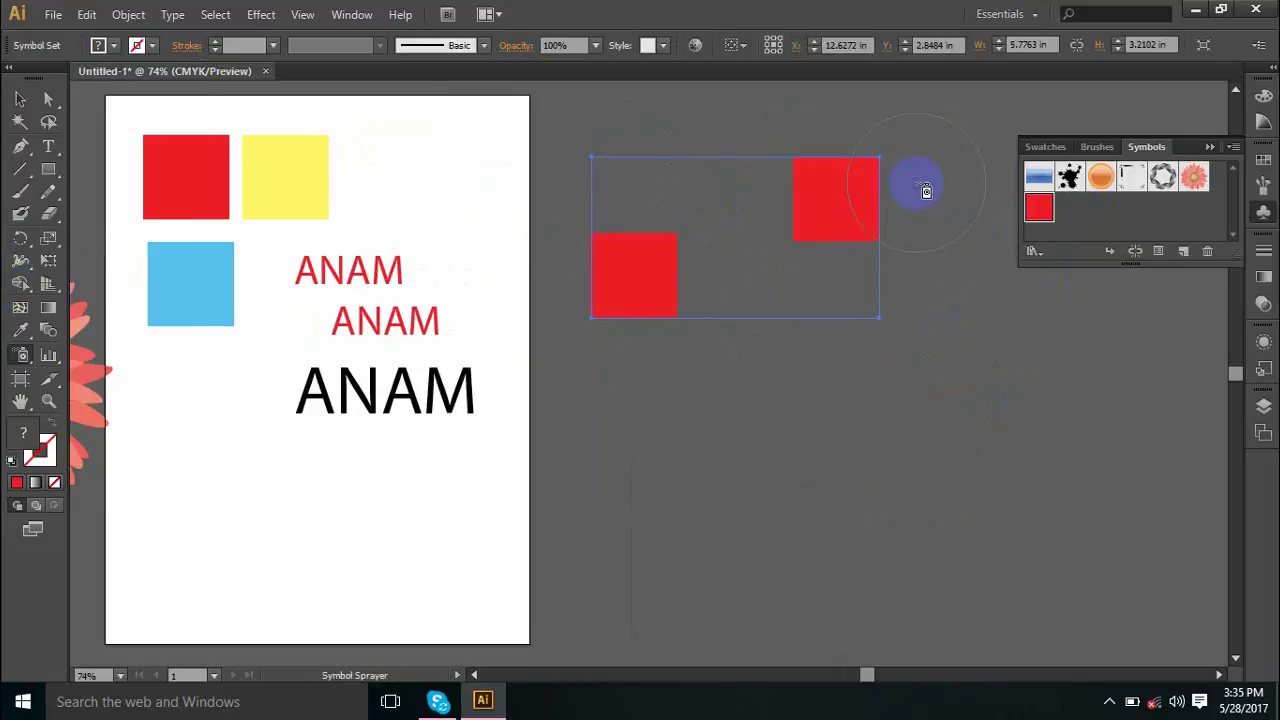
{"action": "key", "text": "ctrl+z"}
- Spray a rising band of the red square symbol about 7.94 in wide and 3.91 in high right of the artboard, and deselect it
{"action": "left_click_drag", "start_coordinate": [660, 281], "coordinate": [922, 210]}
{"action": "left_click", "coordinate": [20, 96]}
{"action": "left_click", "coordinate": [878, 428]}
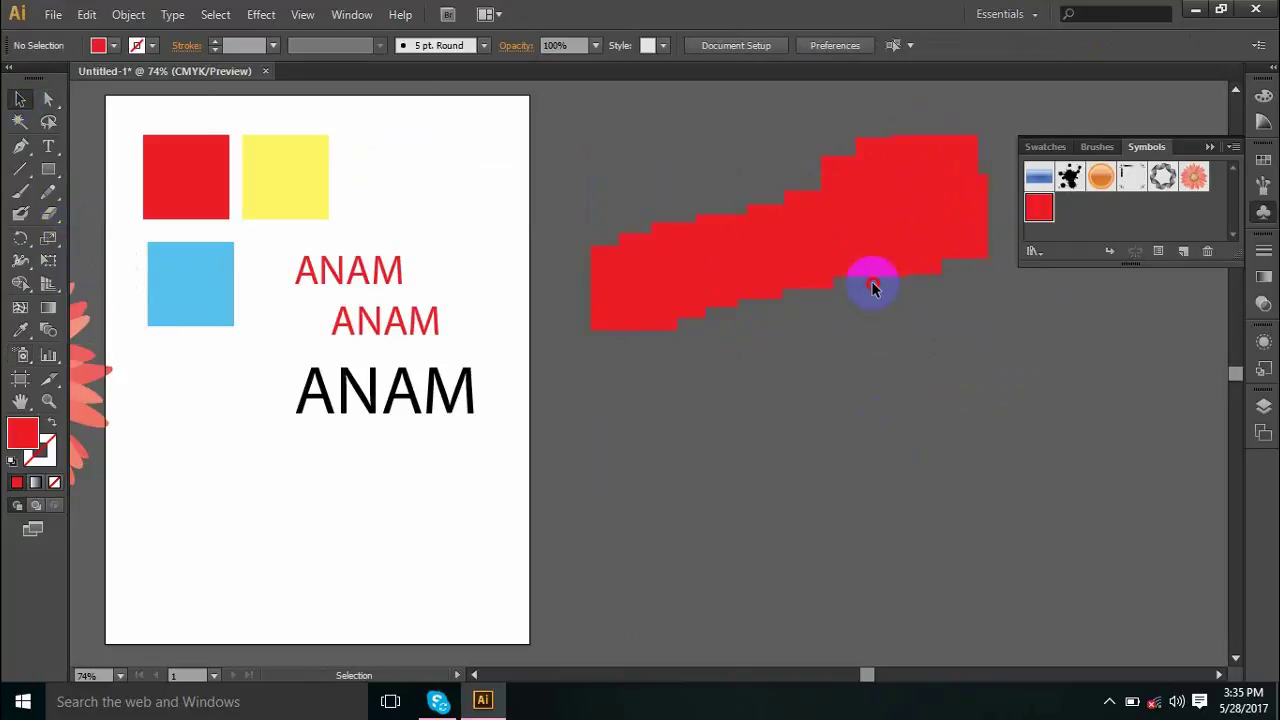
- Expand the sprayed red symbol set with Object and Fill enabled, and delete the resulting group
{"action": "left_click", "coordinate": [858, 250]}
{"action": "left_click", "coordinate": [858, 255]}
{"action": "left_click", "coordinate": [125, 14]}
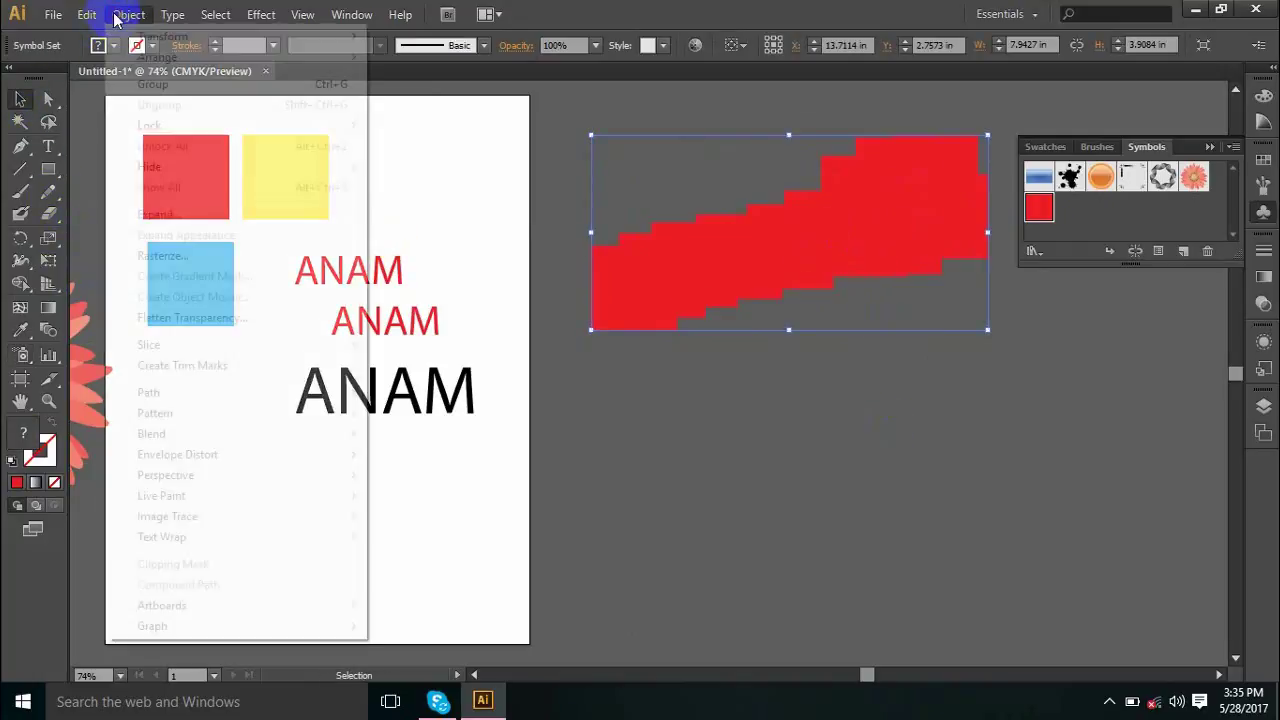
{"action": "left_click", "coordinate": [155, 209]}
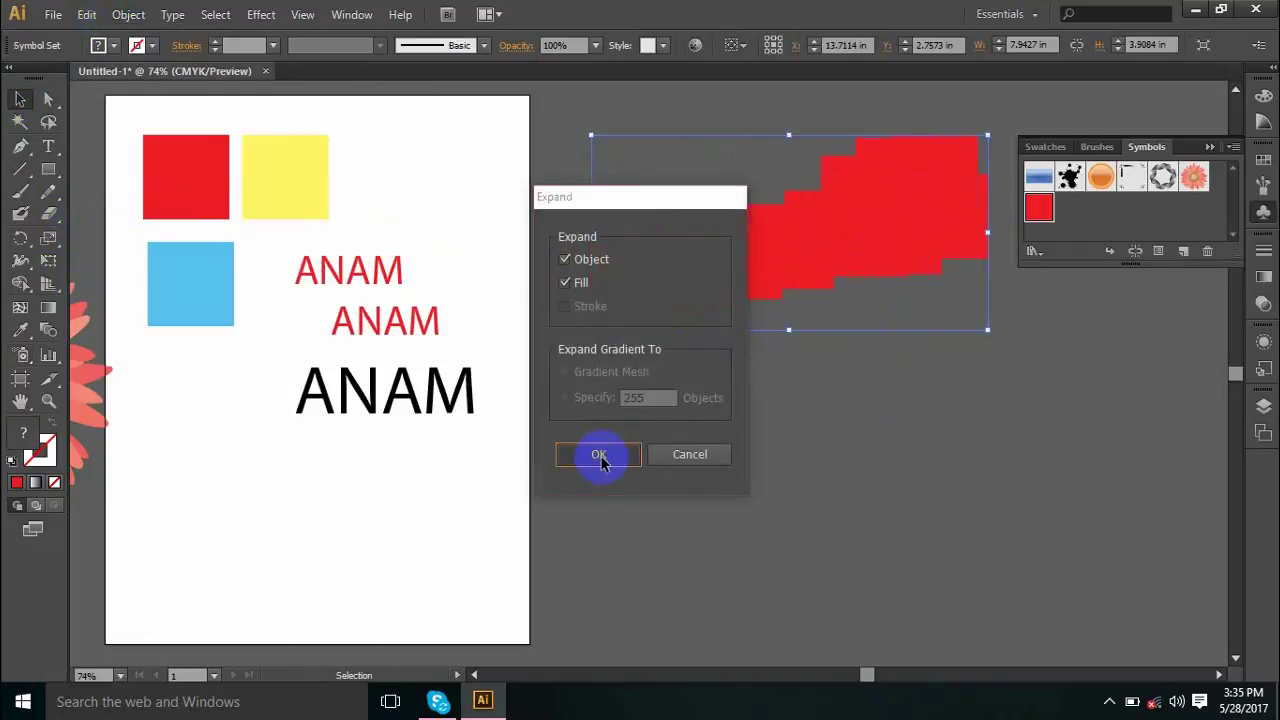
{"action": "left_click", "coordinate": [598, 454]}
{"action": "left_click", "coordinate": [709, 277]}
{"action": "left_click", "coordinate": [650, 289]}
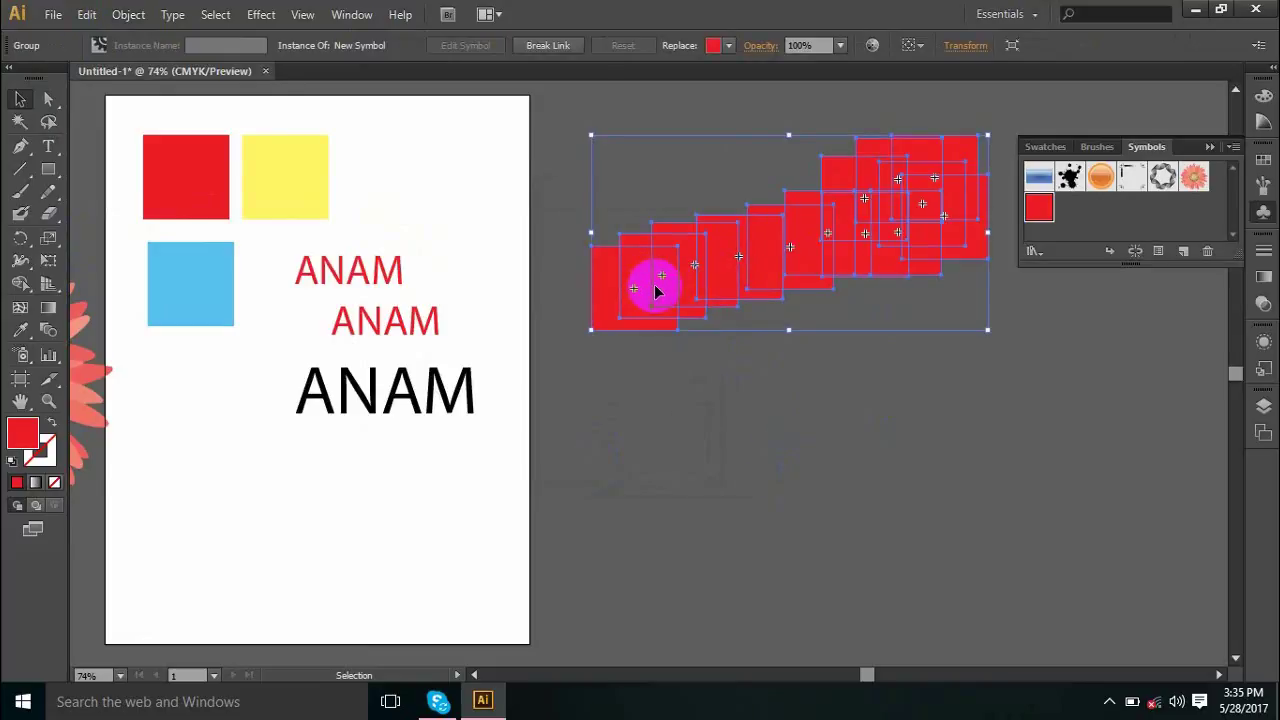
{"action": "key", "text": "Delete"}
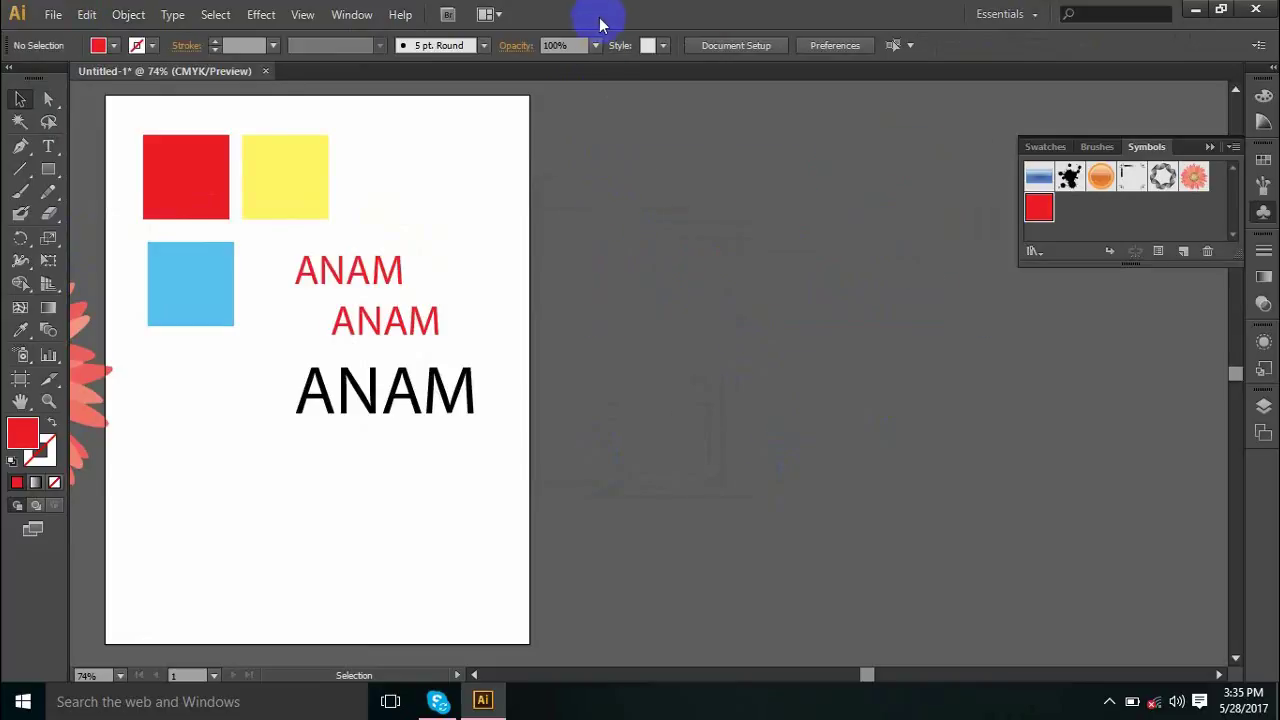
- Compare the brushes and symbols collections, and look through the available brushes
{"action": "left_click", "coordinate": [1090, 146]}
{"action": "left_click", "coordinate": [1147, 148]}
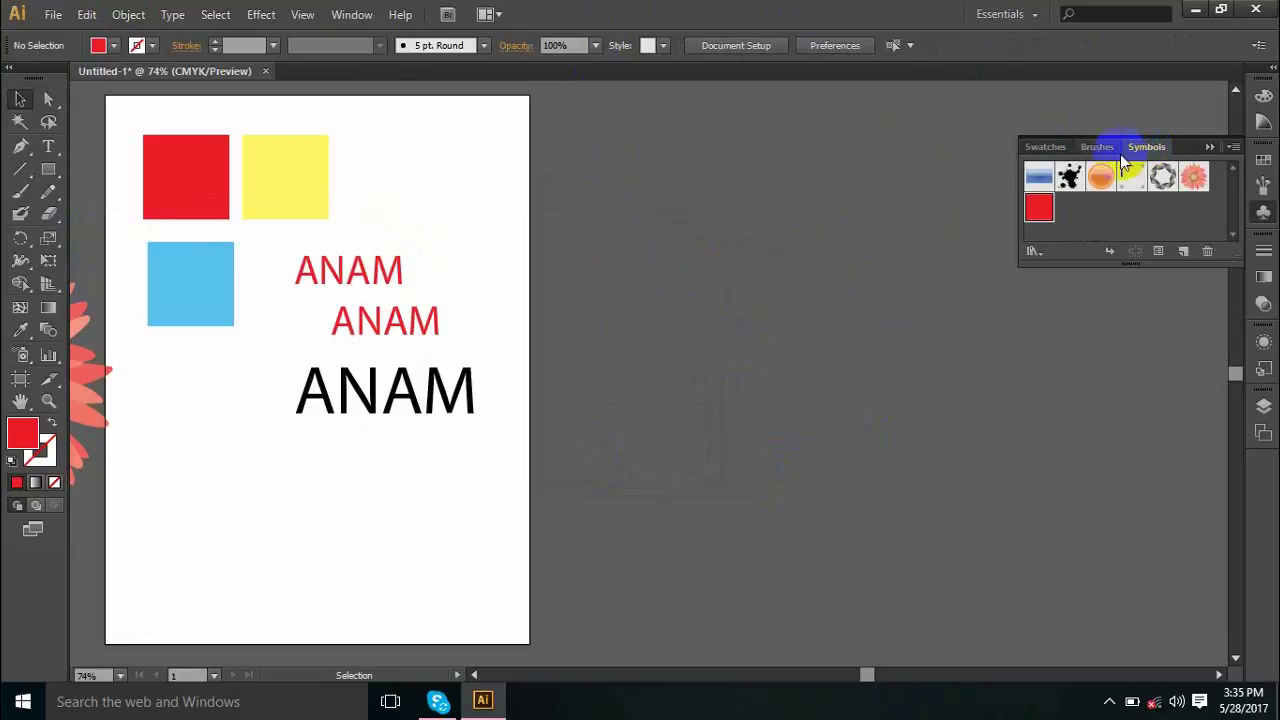
{"action": "left_click", "coordinate": [1097, 147]}
{"action": "scroll", "coordinate": [1137, 206], "scroll_direction": "down", "scroll_amount": 2}
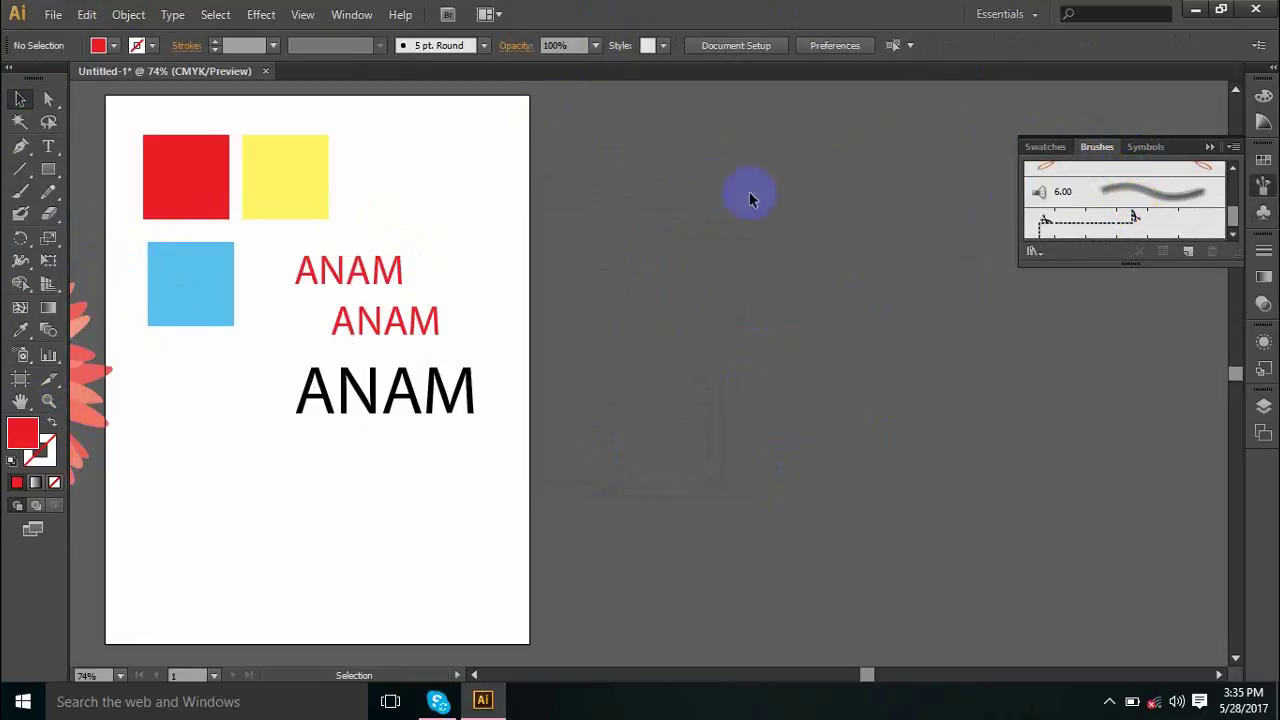
- Look over the available graph tools, from Column Graph to Radar Graph, and return to the Selection tool
{"action": "left_click", "coordinate": [50, 358]}
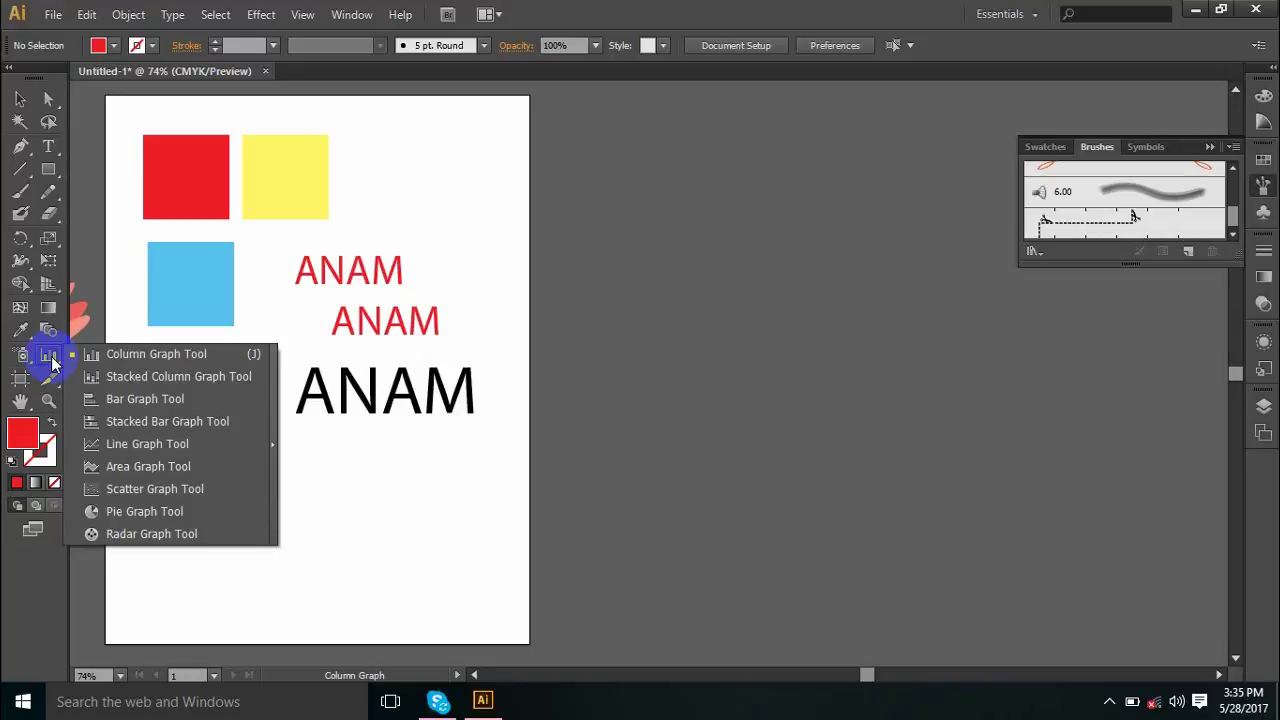
{"action": "left_click", "coordinate": [53, 365]}
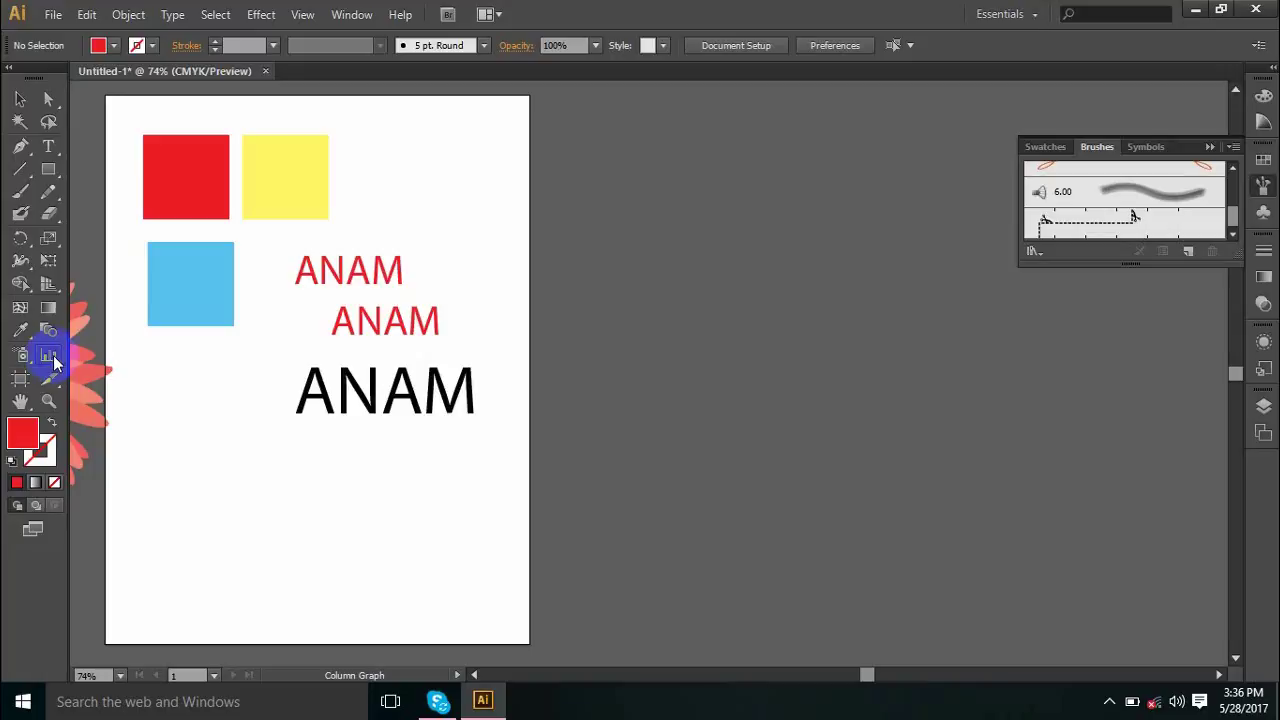
{"action": "left_click", "coordinate": [18, 104]}
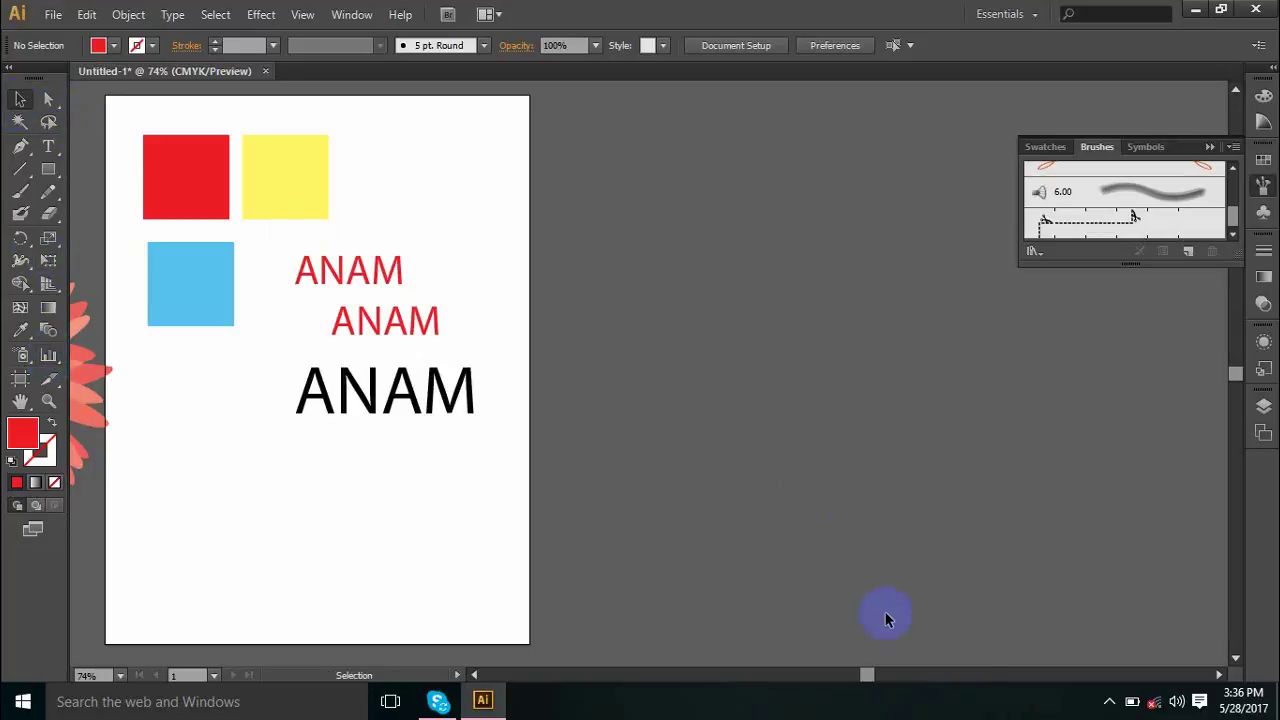
{"action": "left_click", "coordinate": [1108, 698]}
{"action": "left_click", "coordinate": [414, 371]}
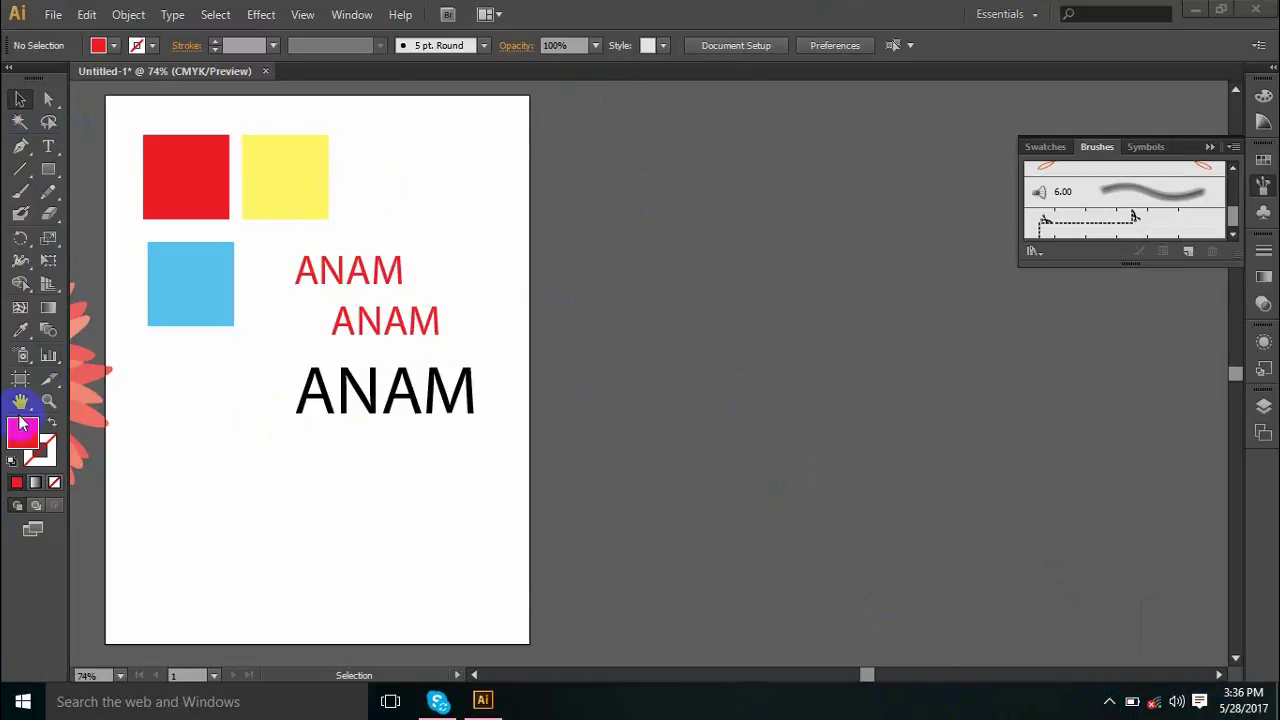
- Move the artboard with its artwork to the right, to about X 8.75 in and Y 5.37 in
{"action": "left_click", "coordinate": [20, 378]}
{"action": "left_click_drag", "start_coordinate": [414, 206], "coordinate": [640, 228]}
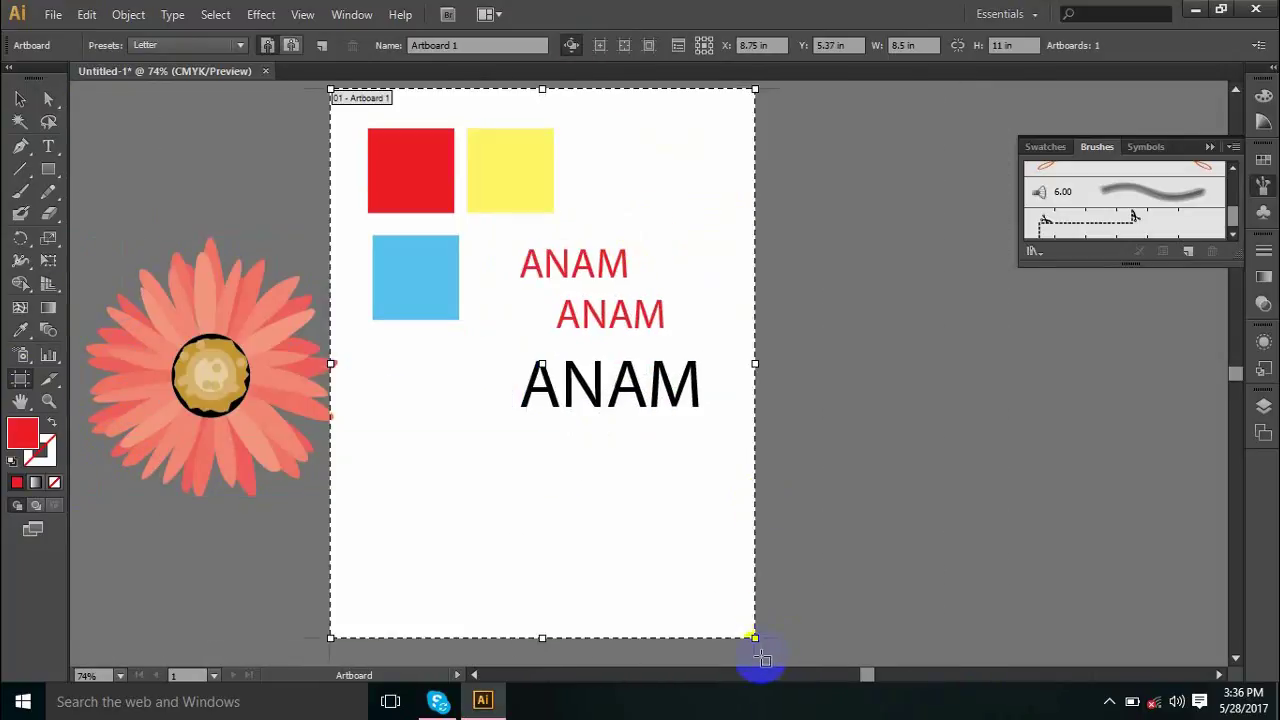
- Draw a second artboard from Artboard 1's lower-right corner, enlarge it to about 8.5 by 10.98 in, and leave artboard editing
{"action": "left_click_drag", "start_coordinate": [755, 638], "coordinate": [643, 493]}
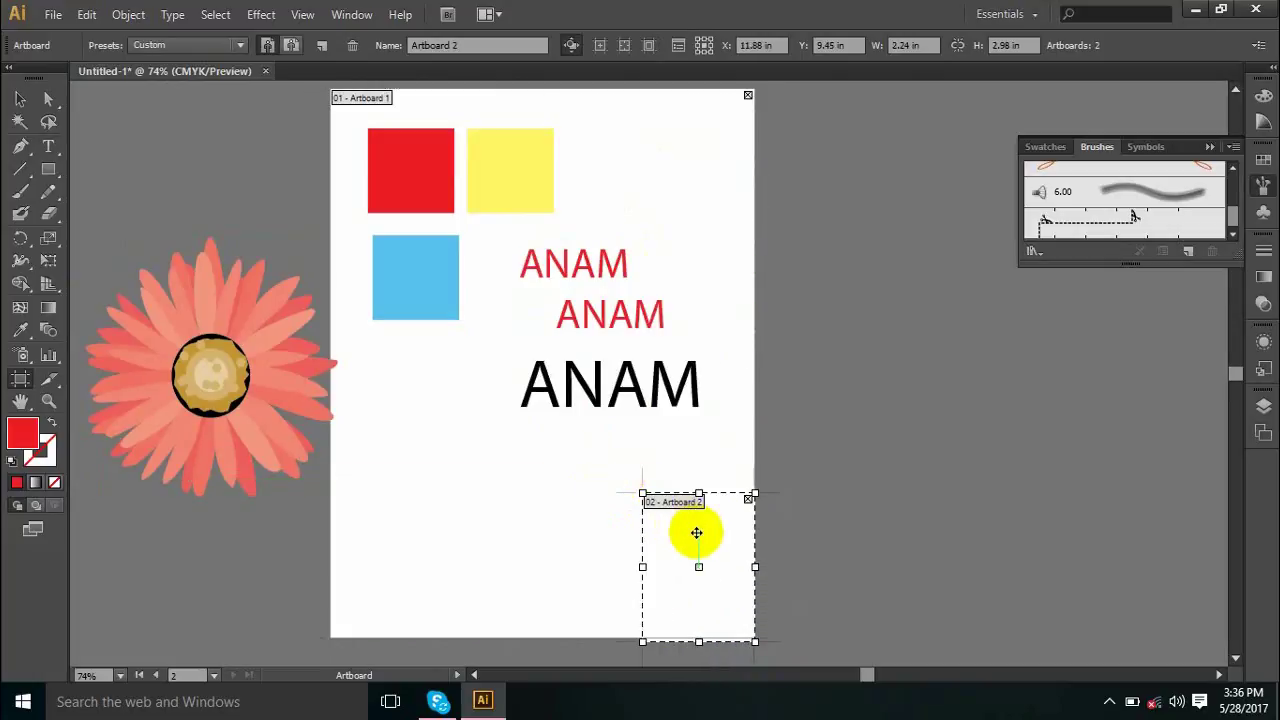
{"action": "left_click_drag", "start_coordinate": [642, 493], "coordinate": [331, 195]}
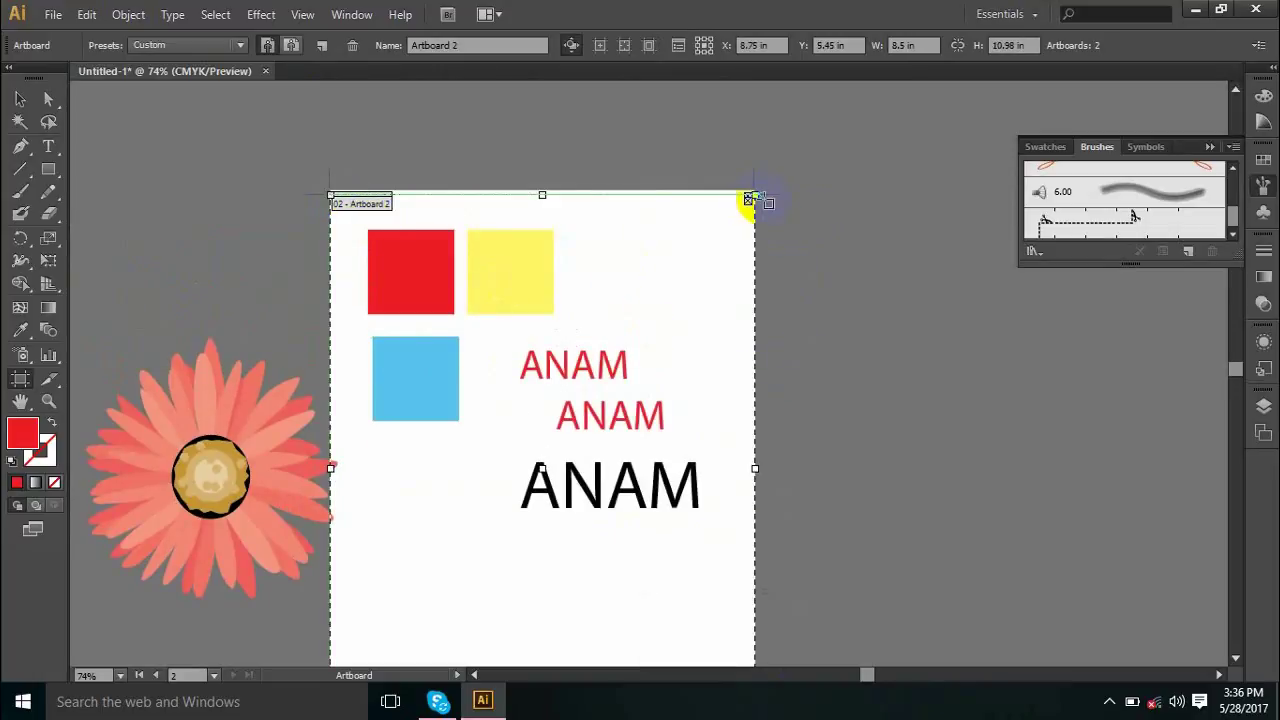
{"action": "key", "text": "Escape"}
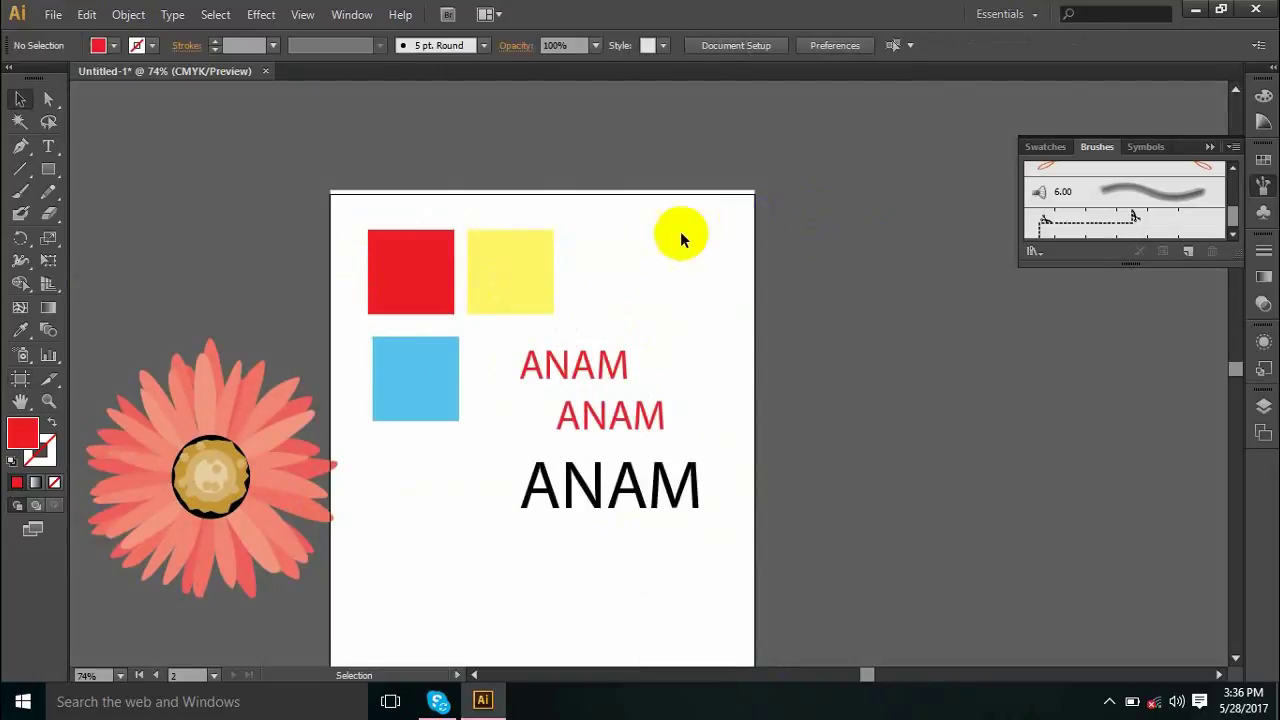
- Move Artboard 2 with its artwork beside Artboard 1, to about X 17.56 in and Y 4.04 in, and delete Artboard 1
{"action": "left_click", "coordinate": [20, 378]}
{"action": "left_click_drag", "start_coordinate": [554, 402], "coordinate": [600, 177]}
{"action": "left_click_drag", "start_coordinate": [681, 445], "coordinate": [1037, 526]}
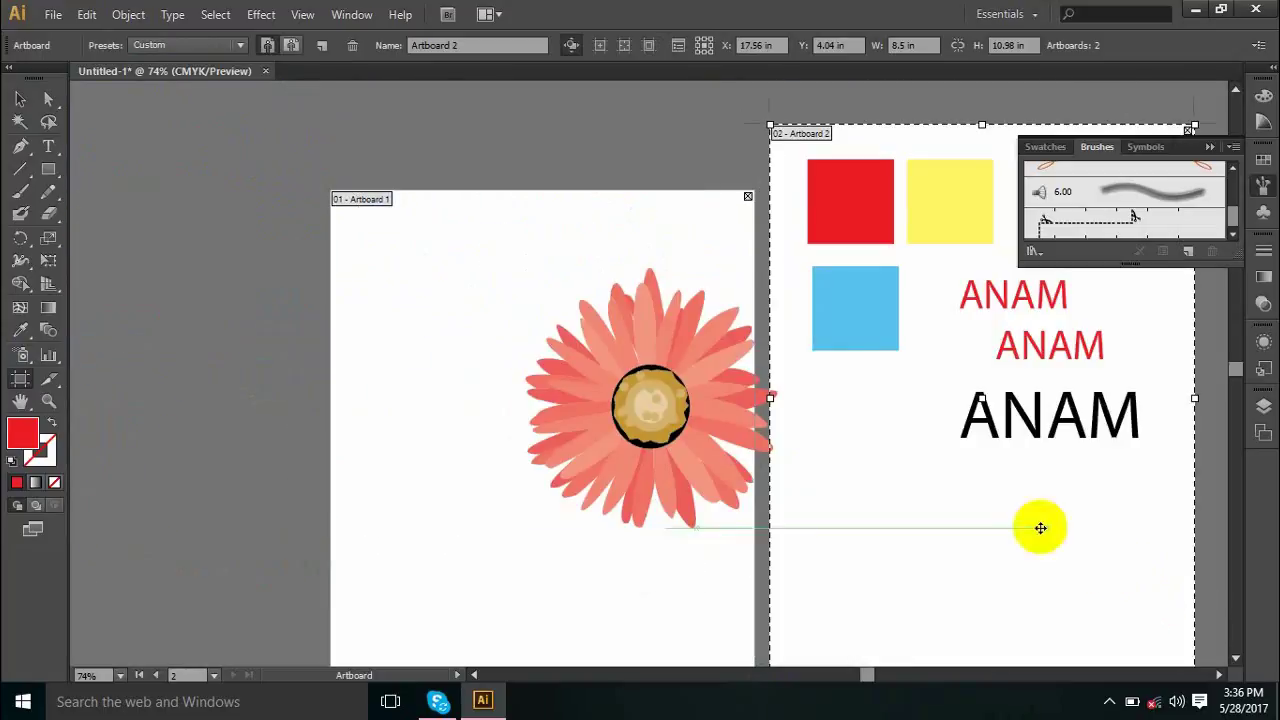
{"action": "left_click", "coordinate": [747, 196]}
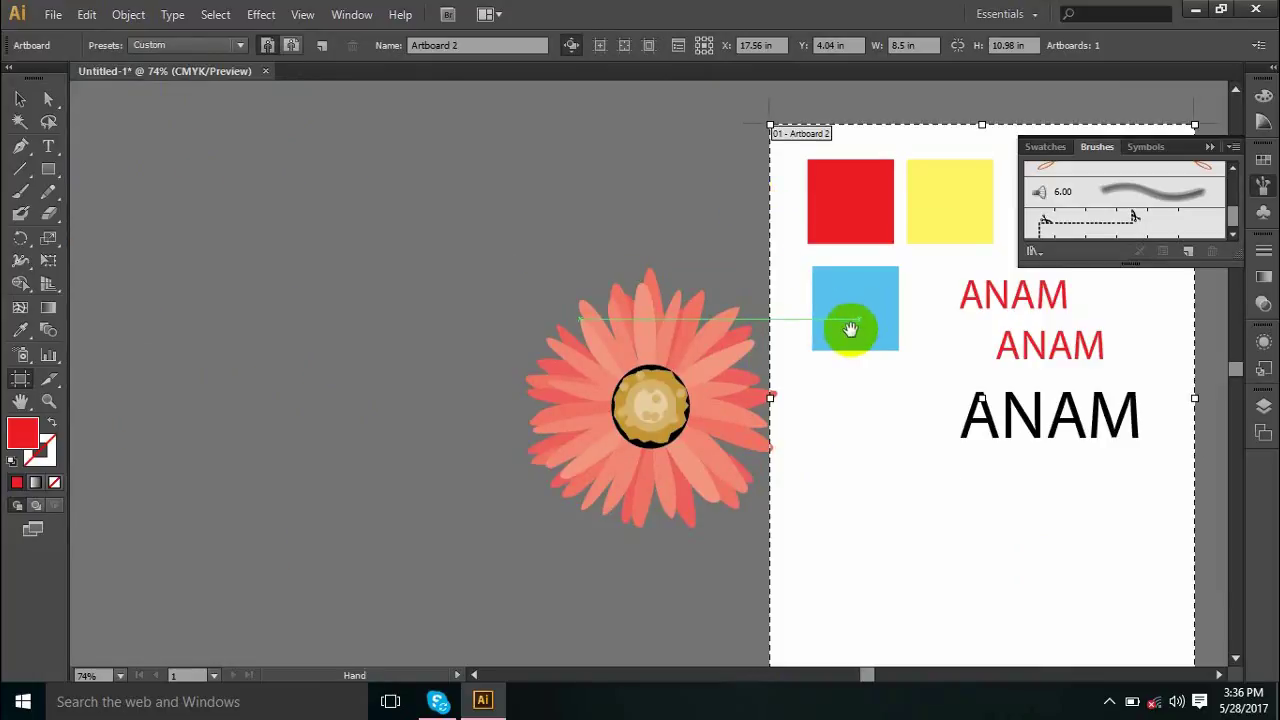
- Move Artboard 2 with its artwork to about X 19.42 in and Y 5.95 in, and leave artboard editing
{"action": "left_click_drag", "start_coordinate": [849, 329], "coordinate": [463, 166]}
{"action": "left_click_drag", "start_coordinate": [578, 334], "coordinate": [668, 425]}
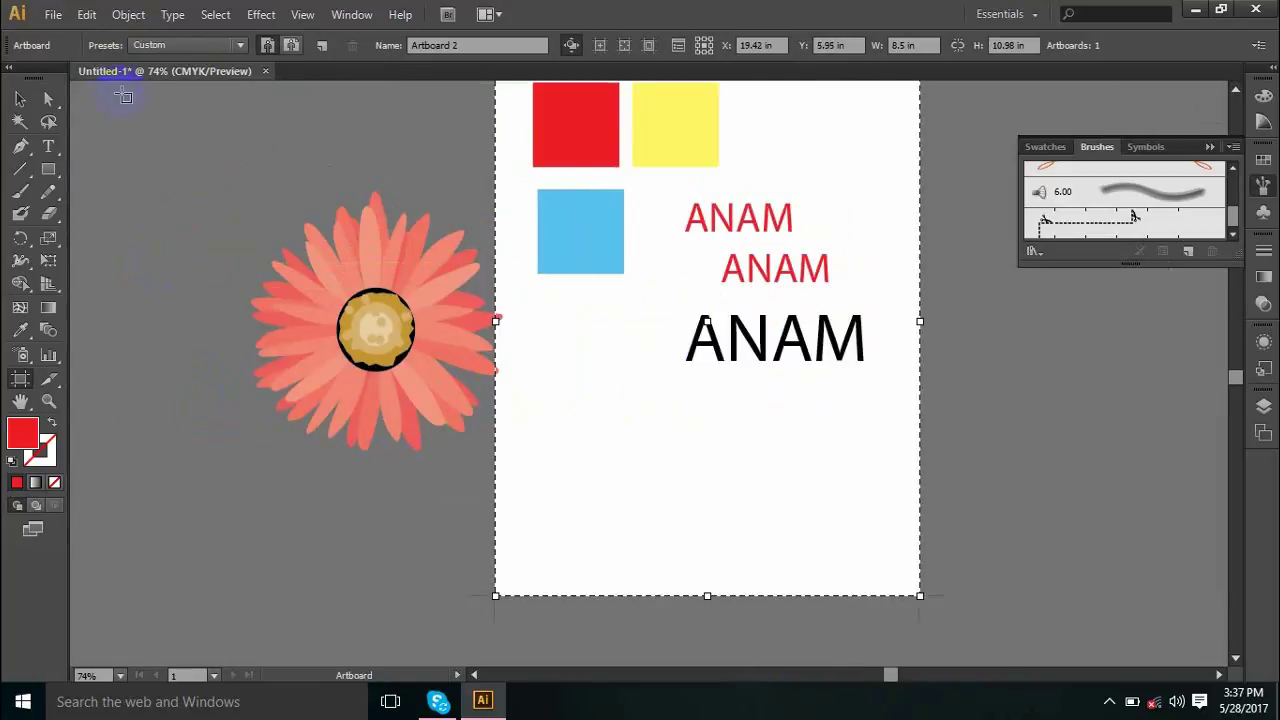
{"action": "left_click", "coordinate": [20, 99]}
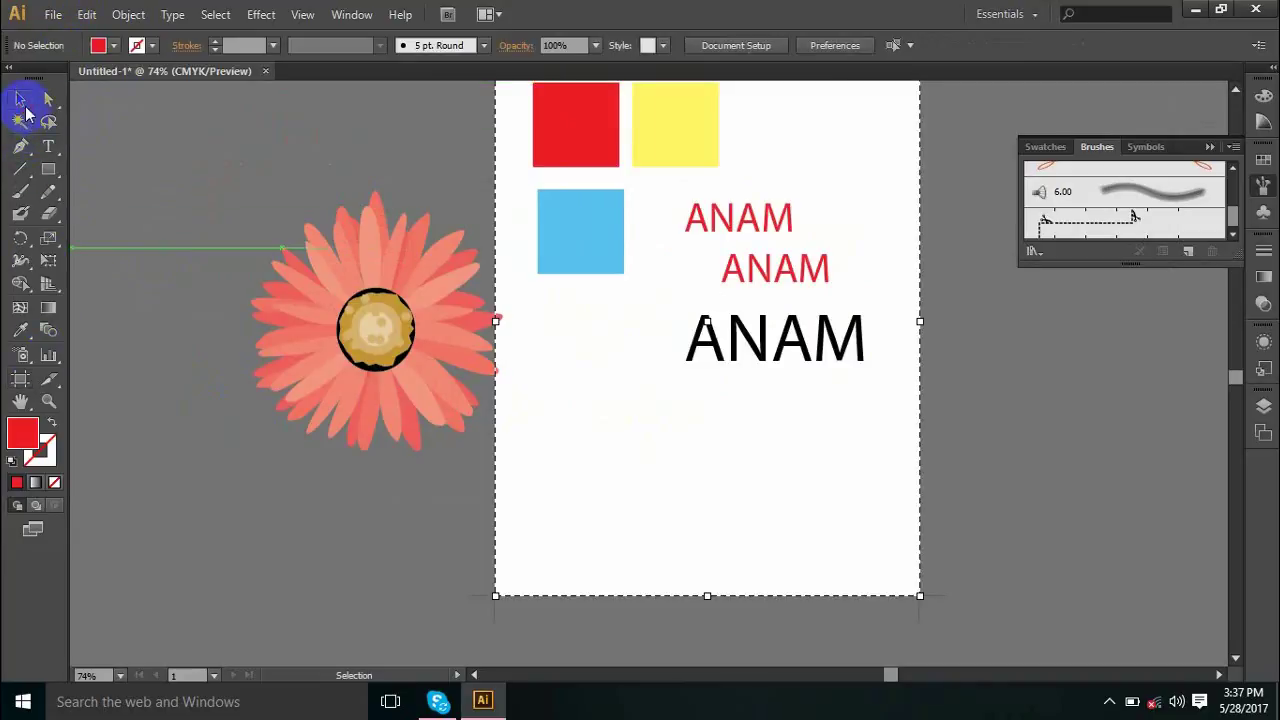
- Draw a rectangular slice with the Slice tool from the blue square across to the large black text, and return to the Selection tool
{"action": "left_click", "coordinate": [50, 381]}
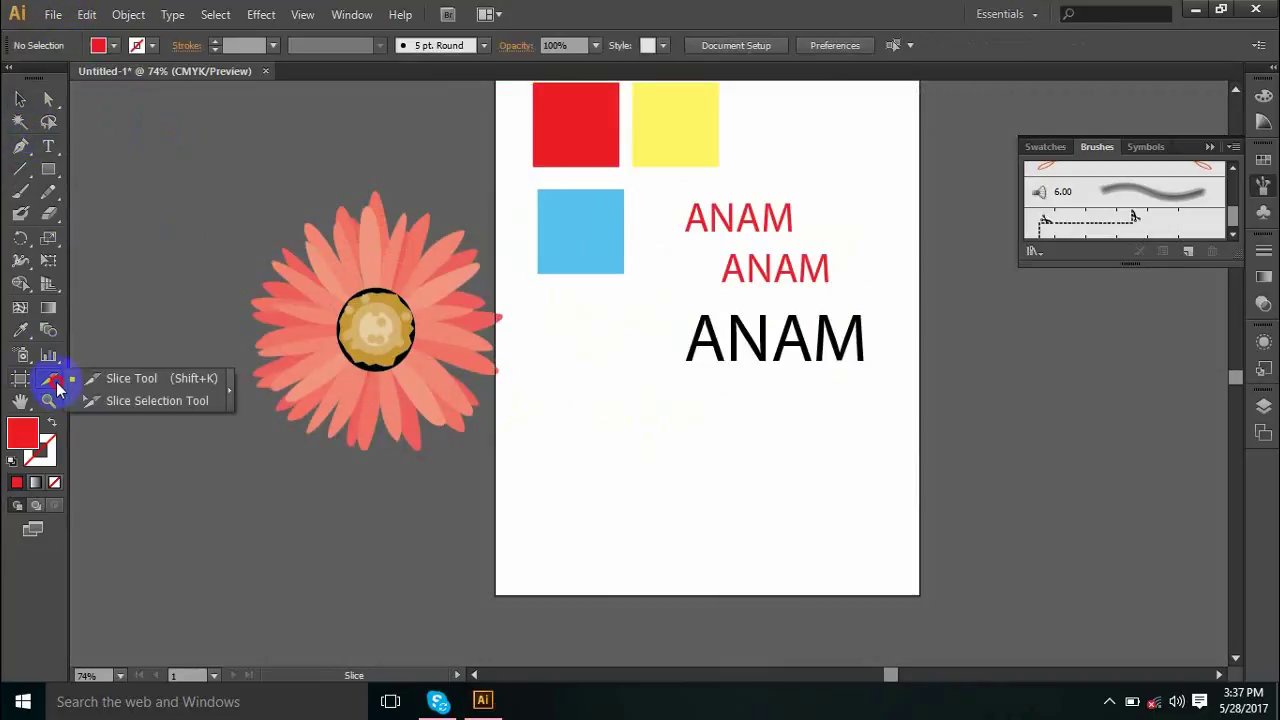
{"action": "left_click_drag", "start_coordinate": [57, 387], "coordinate": [94, 386]}
{"action": "left_click_drag", "start_coordinate": [554, 193], "coordinate": [772, 433]}
{"action": "left_click", "coordinate": [20, 99]}
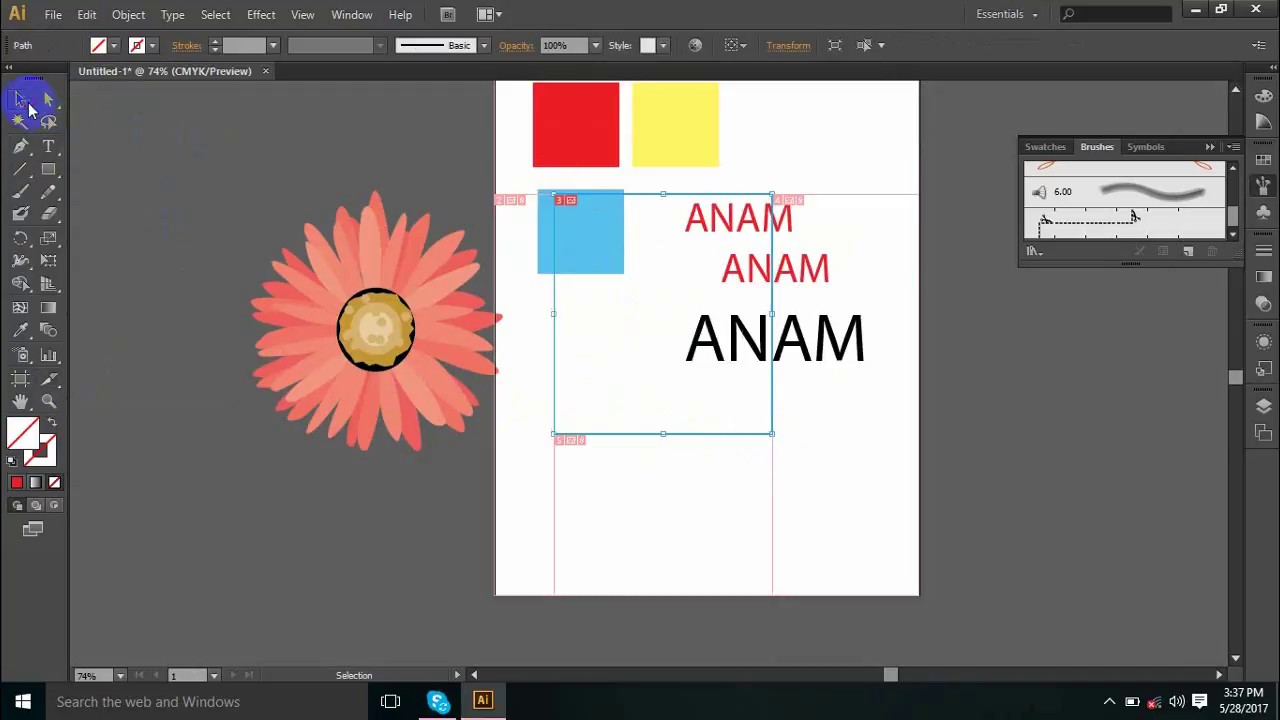
- Move the slice so it extends past the artboard's right edge below the text, and delete it
{"action": "left_click", "coordinate": [710, 485]}
{"action": "left_click_drag", "start_coordinate": [557, 313], "coordinate": [850, 472]}
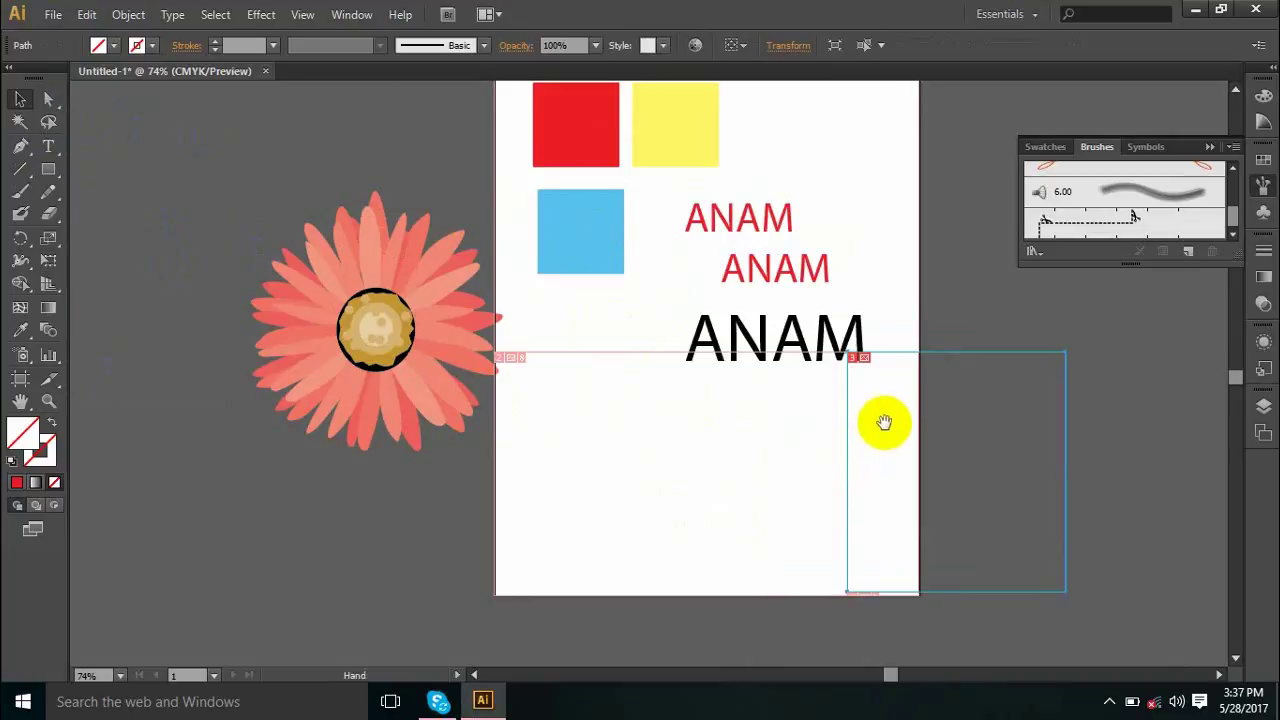
{"action": "key", "text": "space"}
{"action": "left_click_drag", "start_coordinate": [886, 423], "coordinate": [724, 479]}
{"action": "left_click_drag", "start_coordinate": [777, 390], "coordinate": [824, 480]}
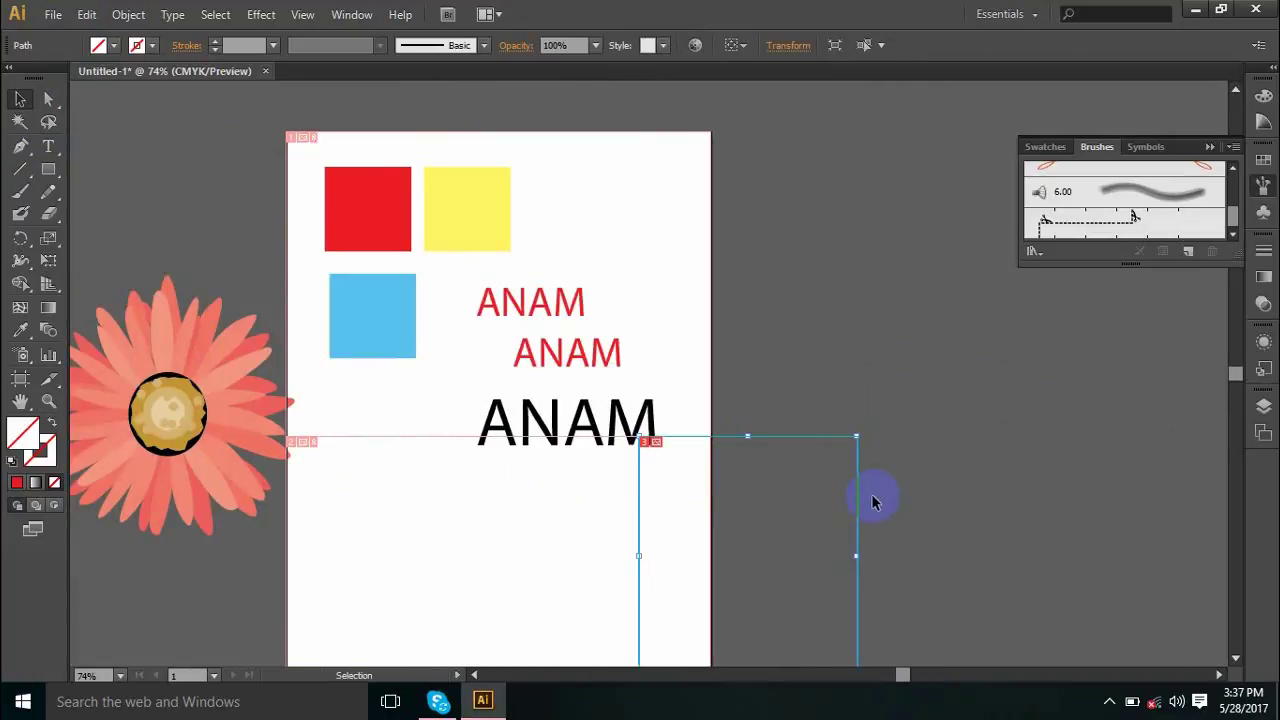
{"action": "key", "text": "Delete"}
- Delete the flower, the yellow and blue squares and the two red text objects, leaving the red square and the black text
{"action": "left_click", "coordinate": [223, 386]}
{"action": "key", "text": "Delete"}
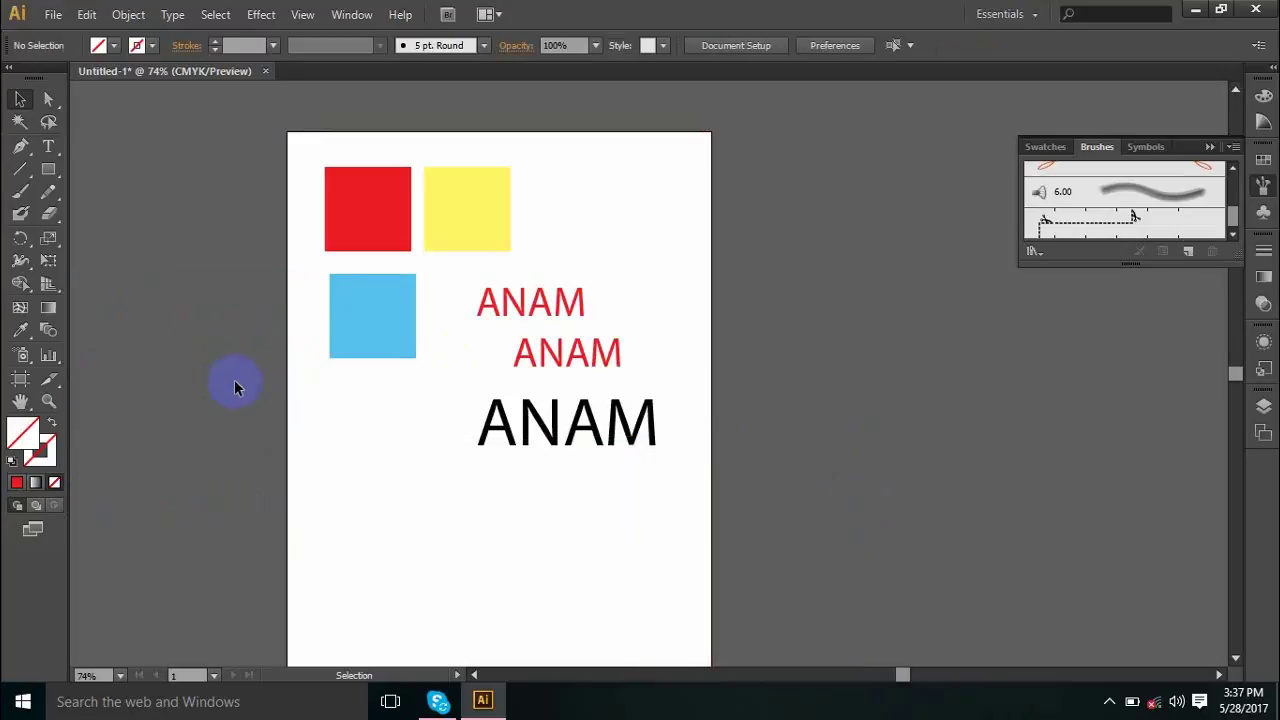
{"action": "left_click", "coordinate": [428, 236]}
{"action": "key", "text": "Delete"}
{"action": "left_click", "coordinate": [409, 326]}
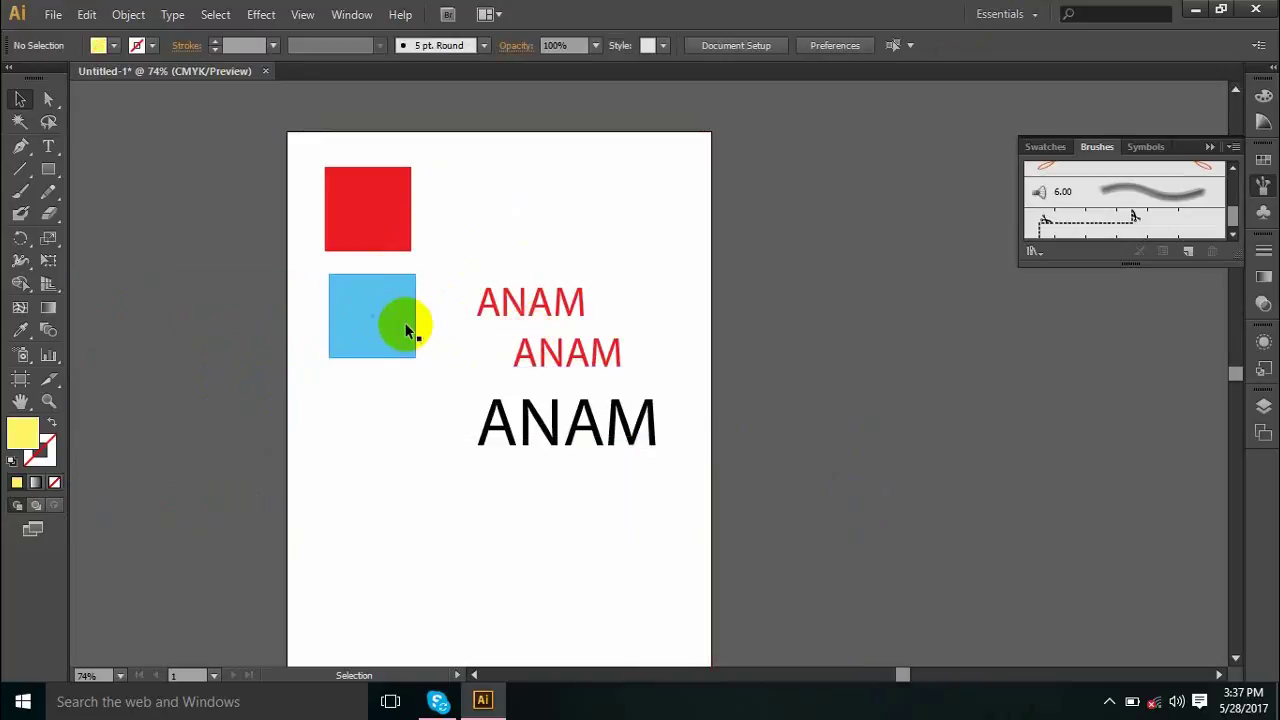
{"action": "key", "text": "Delete"}
{"action": "left_click", "coordinate": [535, 290]}
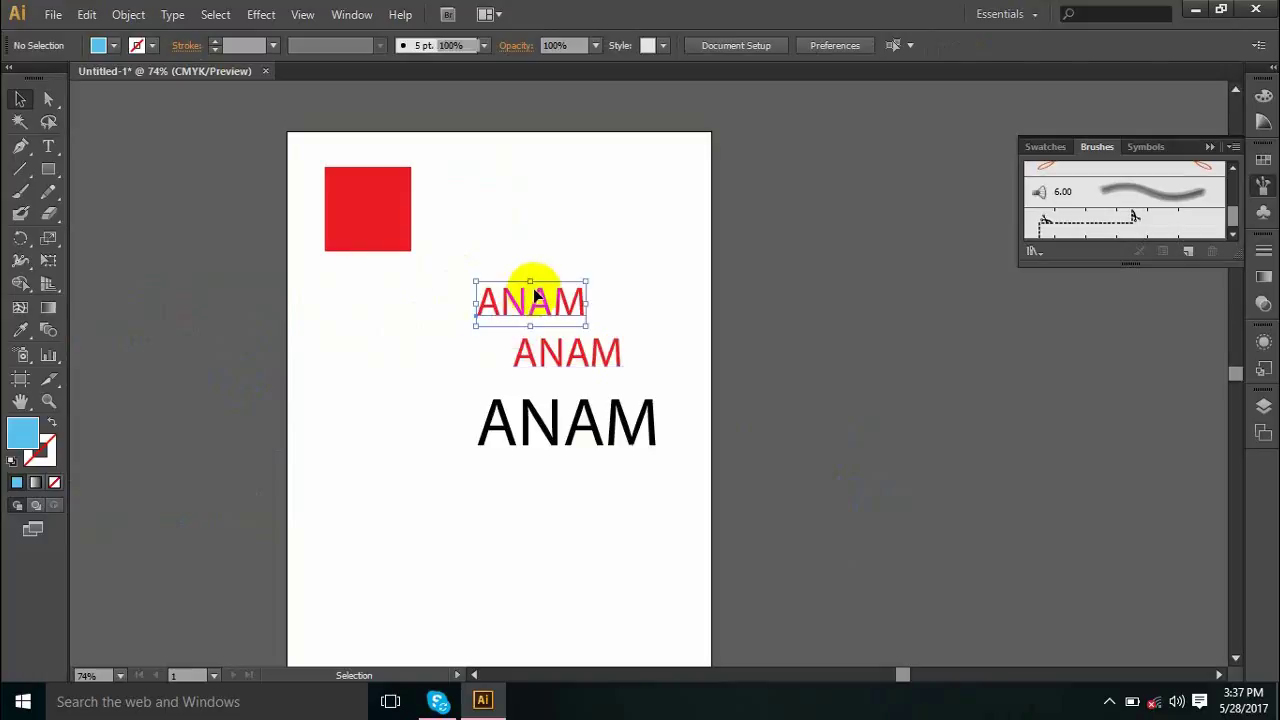
{"action": "key", "text": "Delete"}
{"action": "left_click", "coordinate": [565, 345]}
{"action": "key", "text": "Delete"}
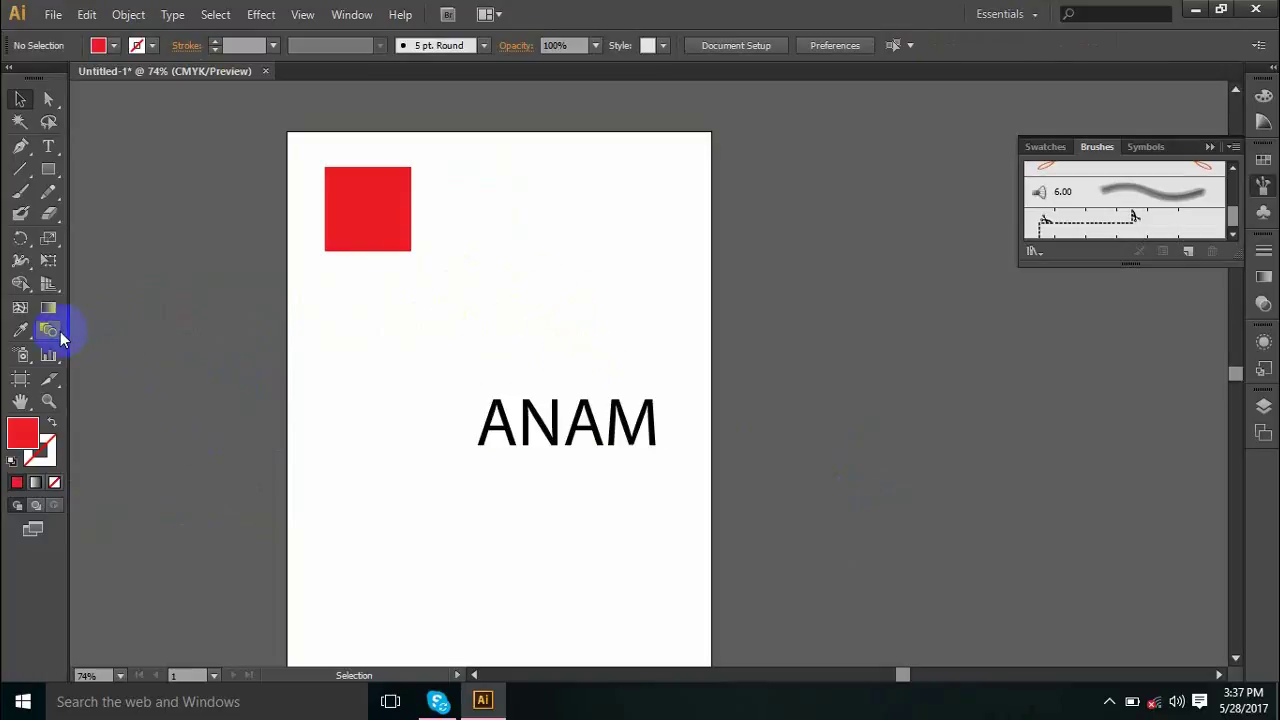